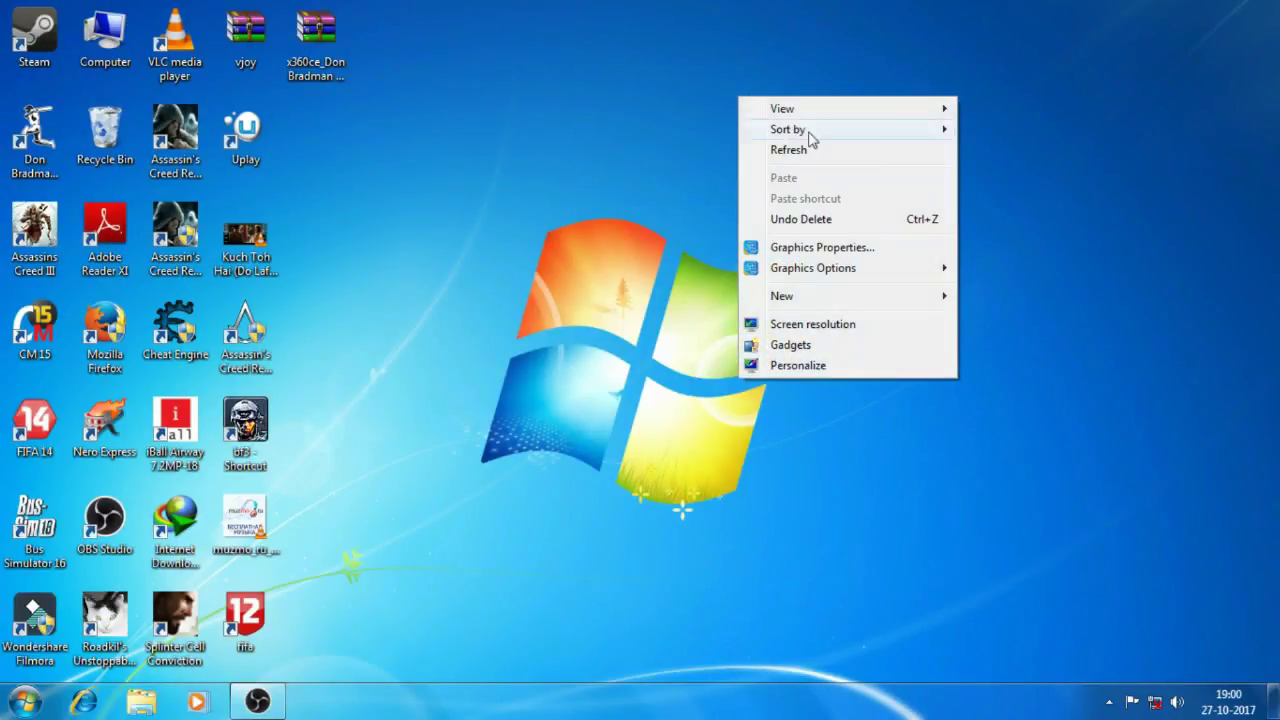
Refresh the desktop and look over the game shortcut and the vjoy and x360ce archives
left_click(805, 150)
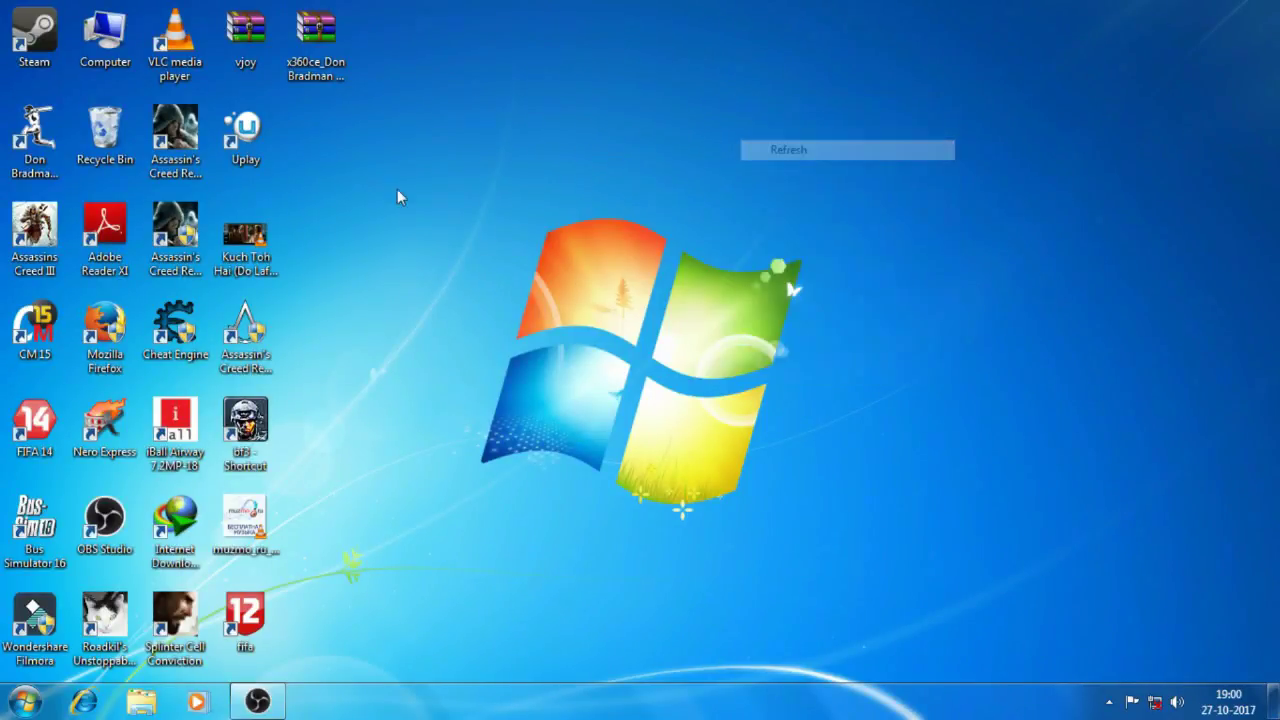
left_click(19, 164)
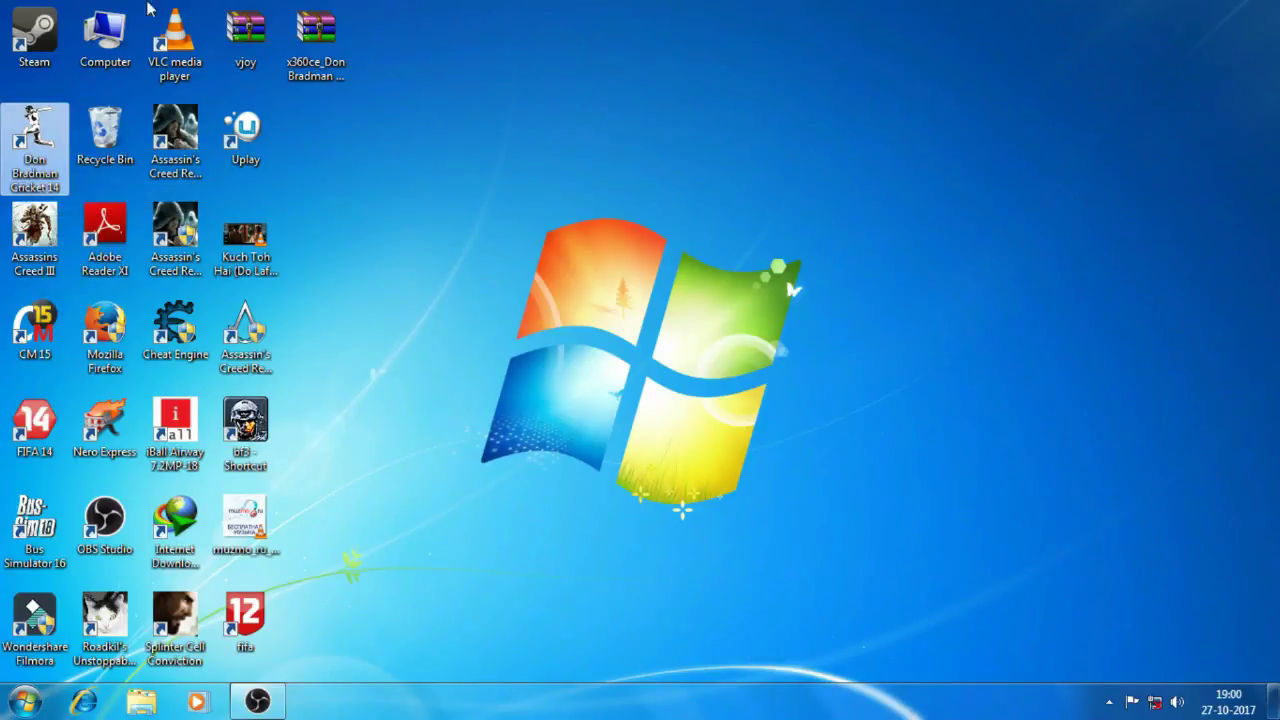
left_click(504, 477)
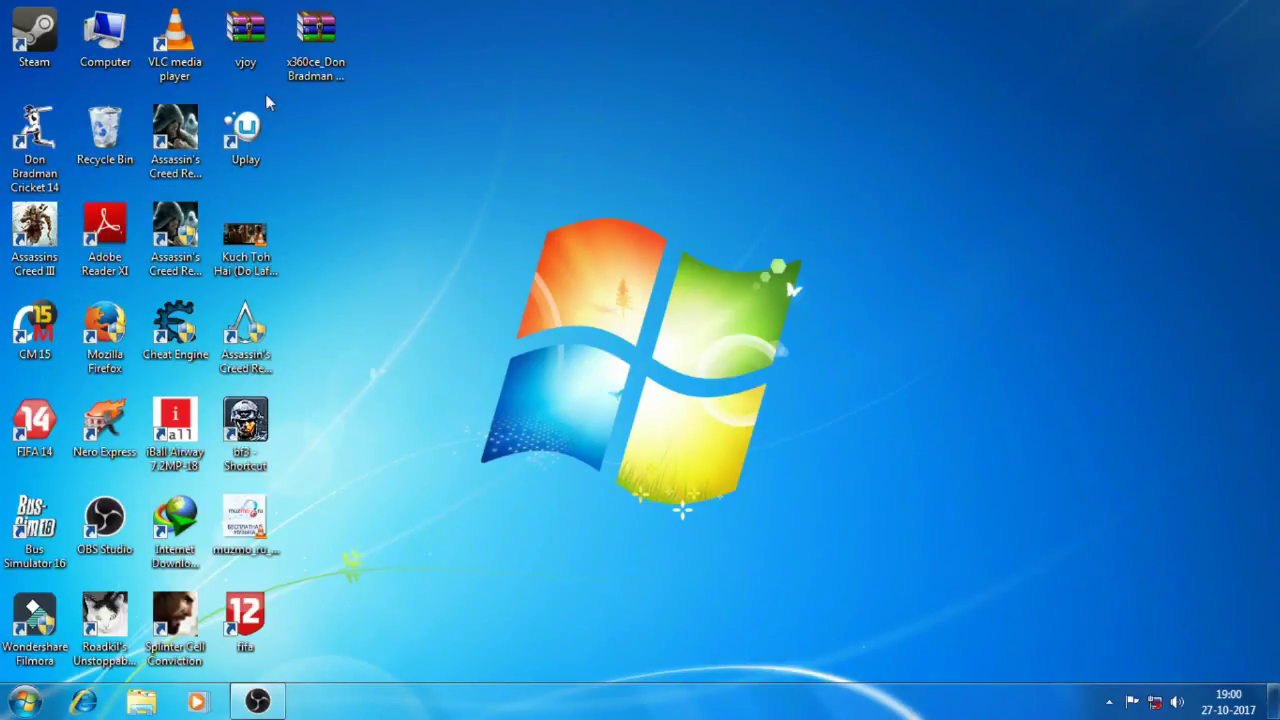
left_click(257, 63)
left_click_drag(377, 56, 218, 18)
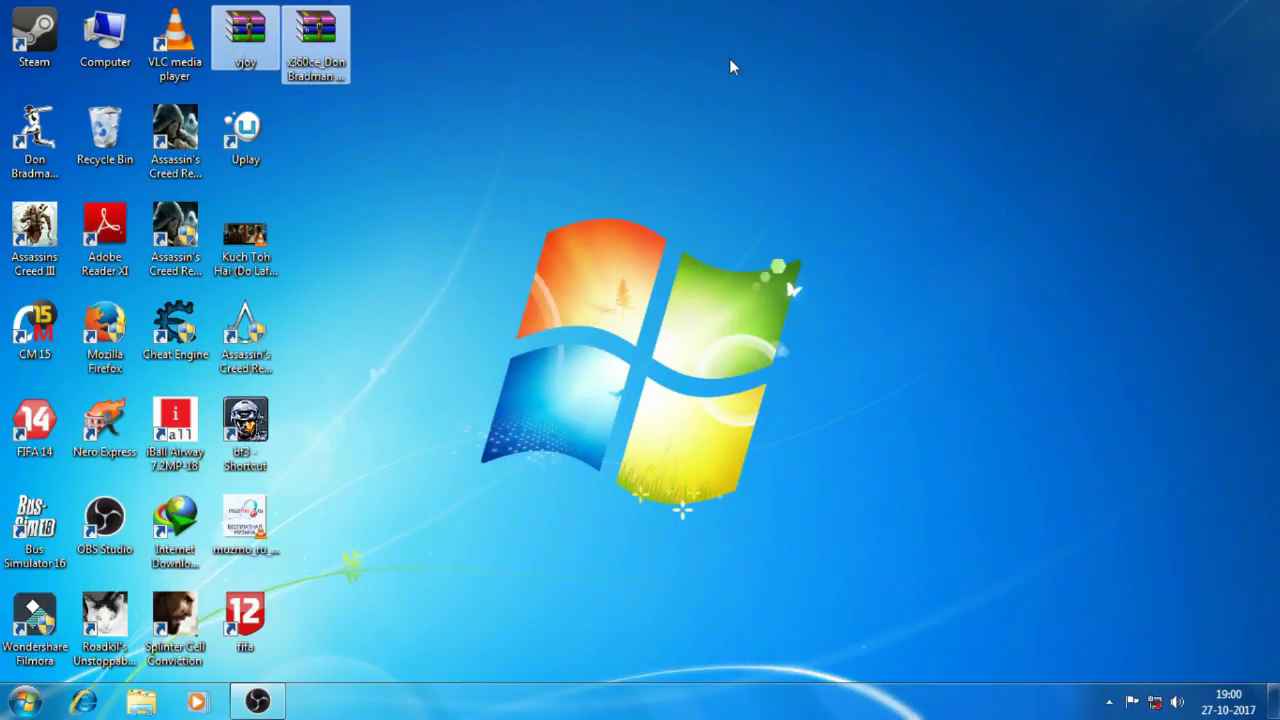
left_click(403, 175)
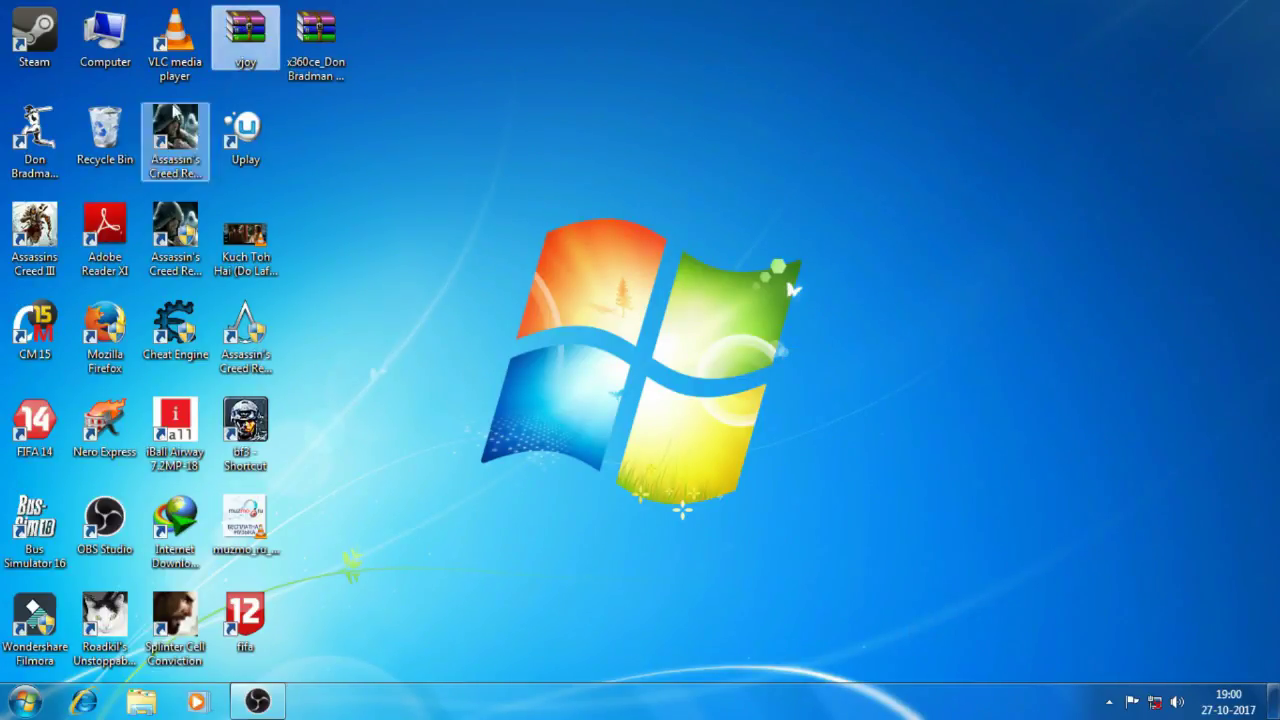
Extract the vjoy archive to a vjoy folder and open its inner vjoy folder
right_click(255, 33)
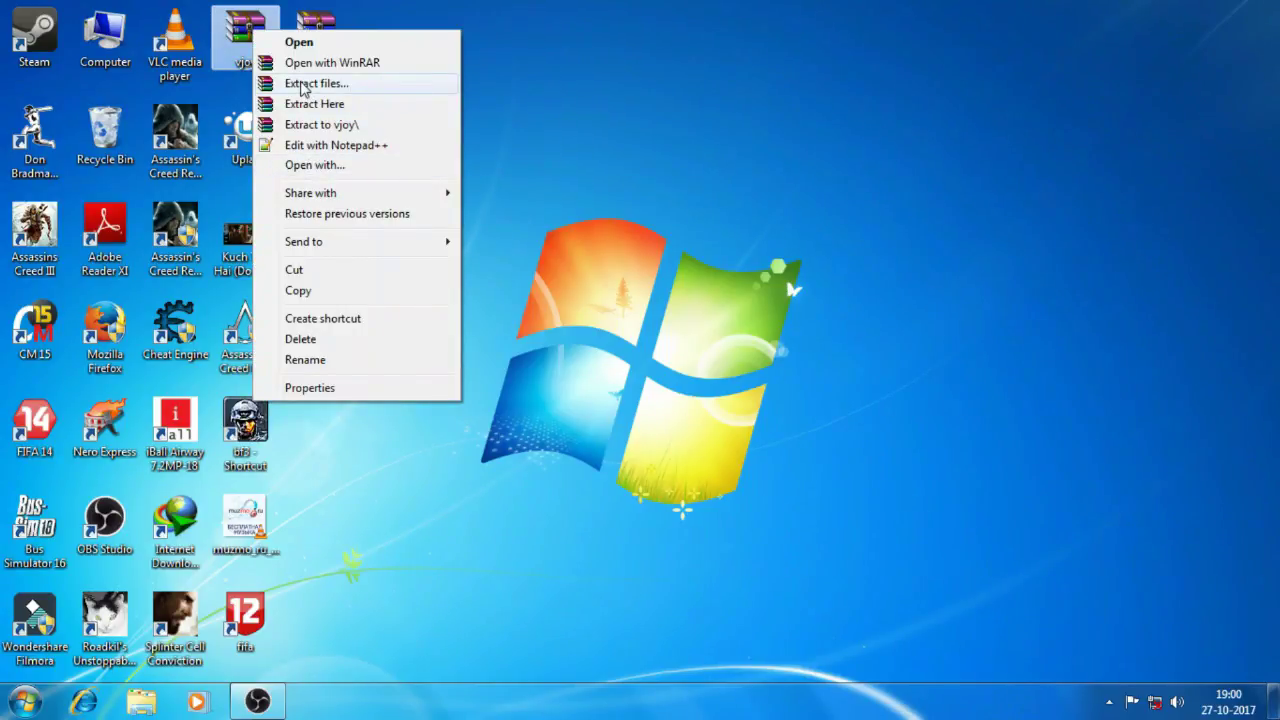
left_click(346, 124)
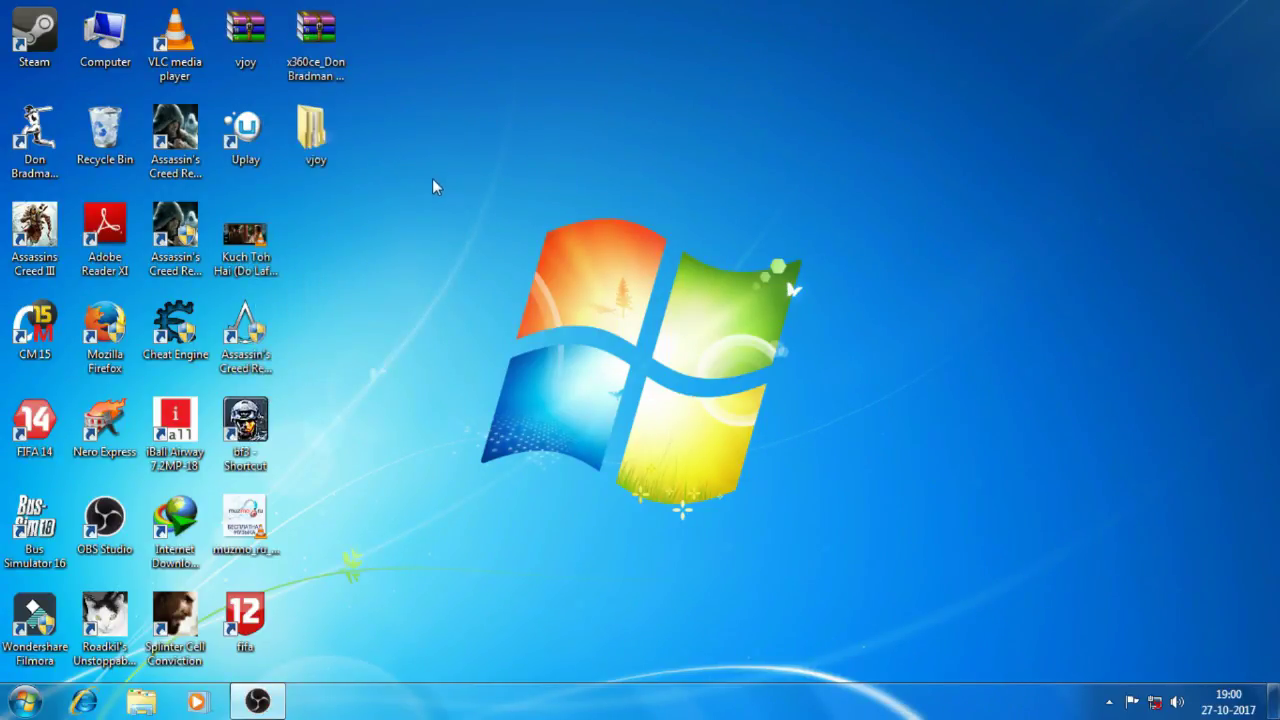
double_click(314, 140)
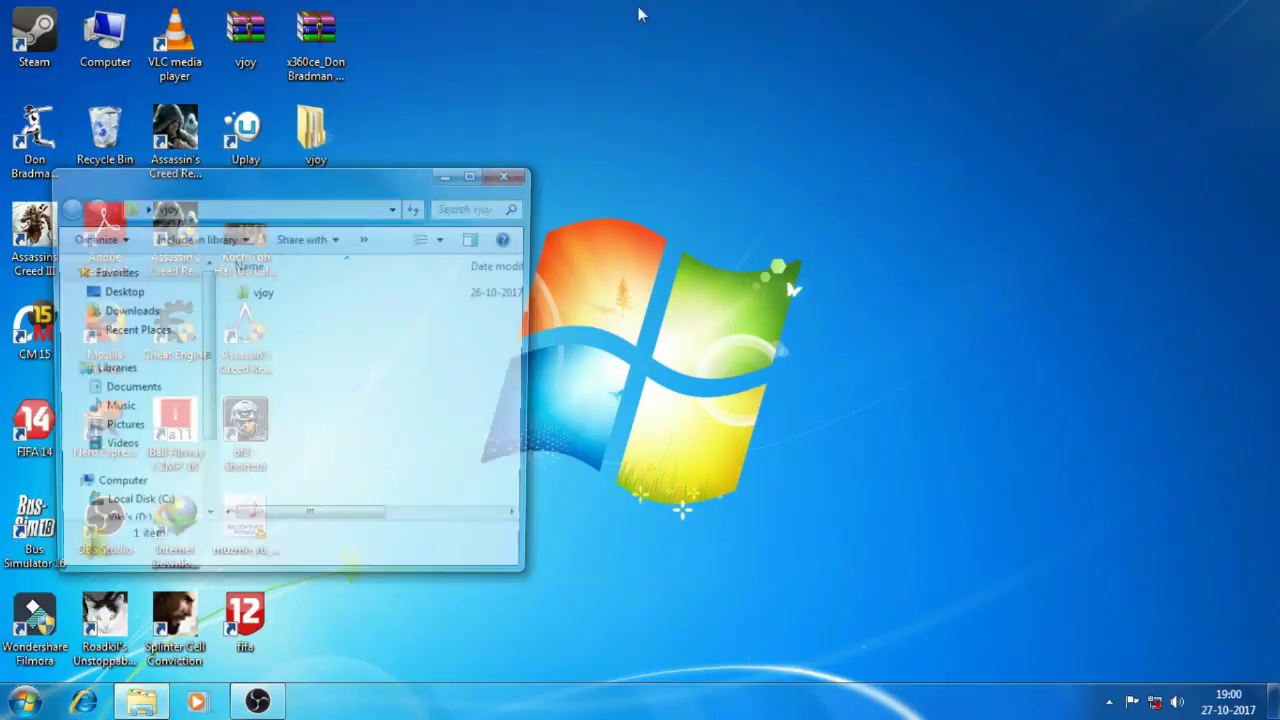
double_click(352, 296)
Maximize the folder window, start VJoySetup and accept the license agreement
left_click(478, 175)
left_click(358, 162)
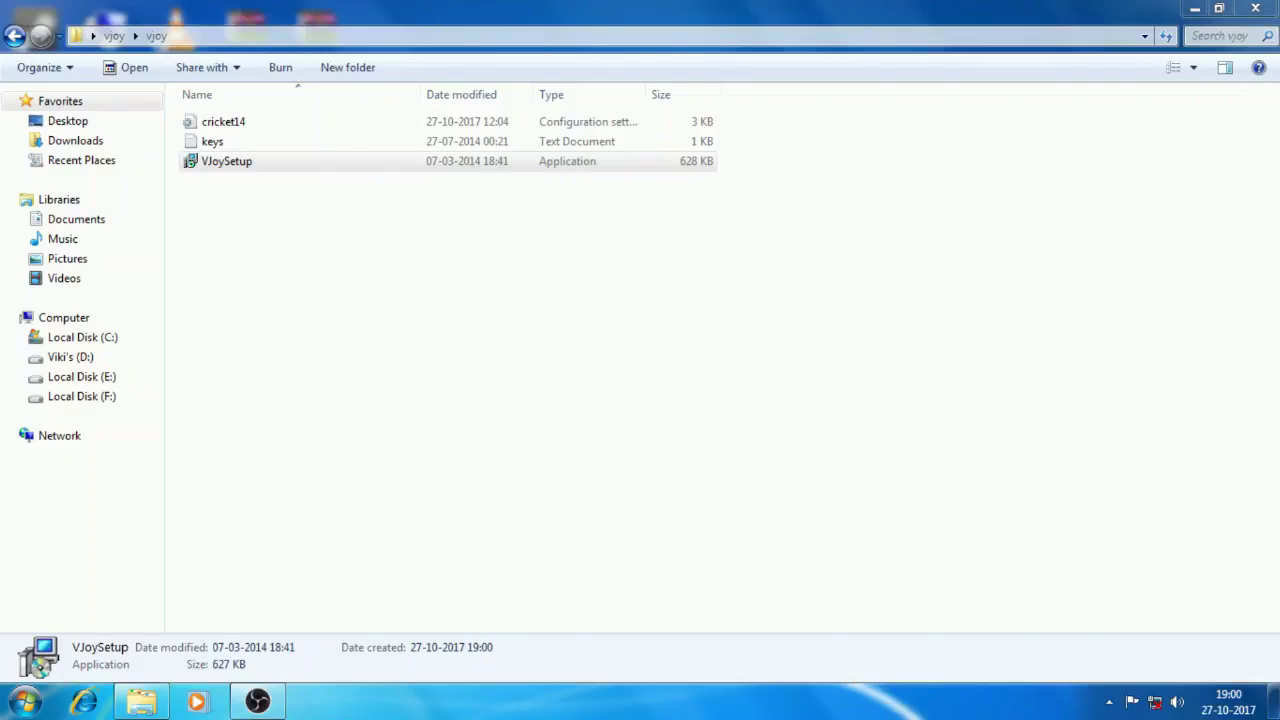
left_click(743, 502)
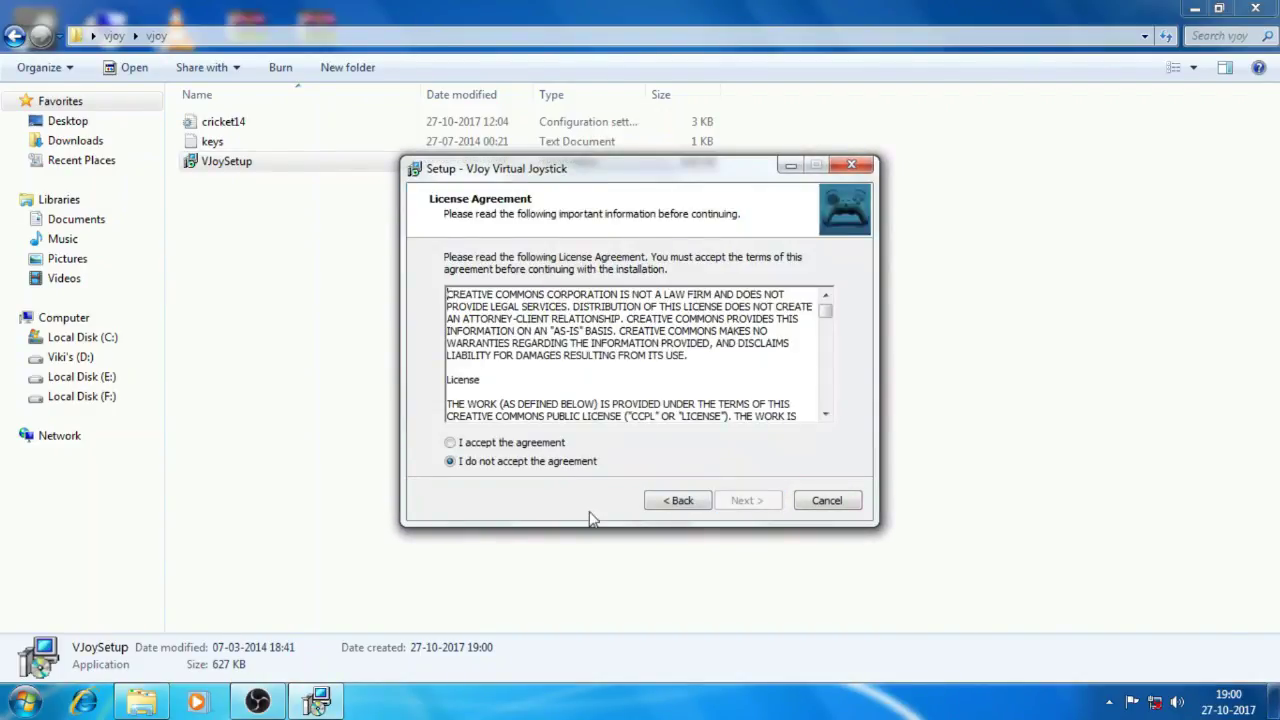
left_click(538, 447)
Install VJoy with default folders and its joystick driver, not launching it afterwards
left_click(736, 510)
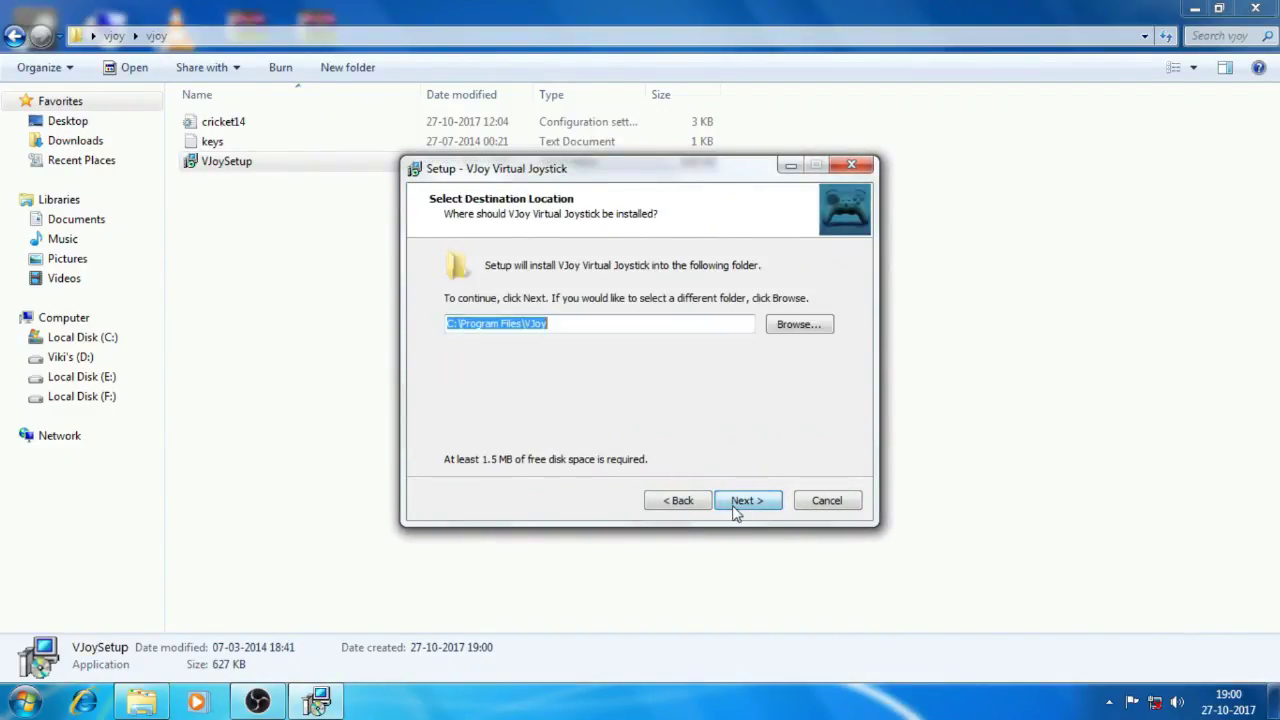
left_click(736, 510)
left_click(757, 511)
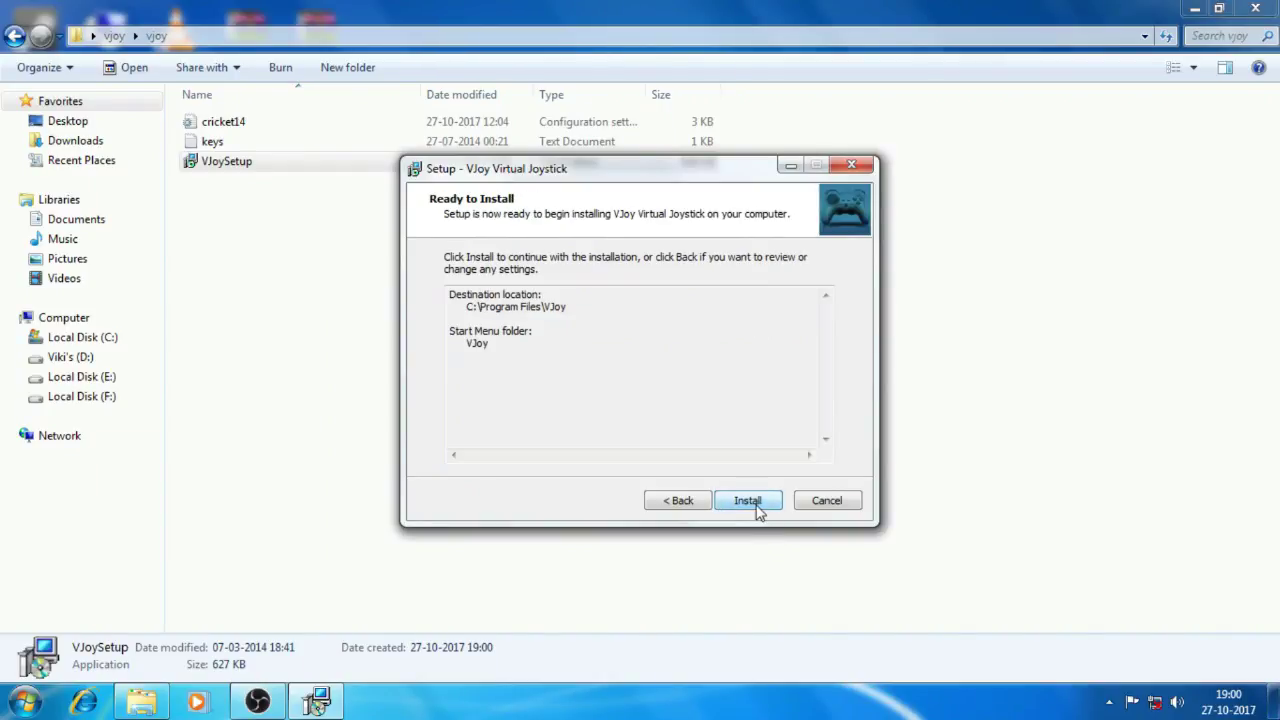
left_click(757, 509)
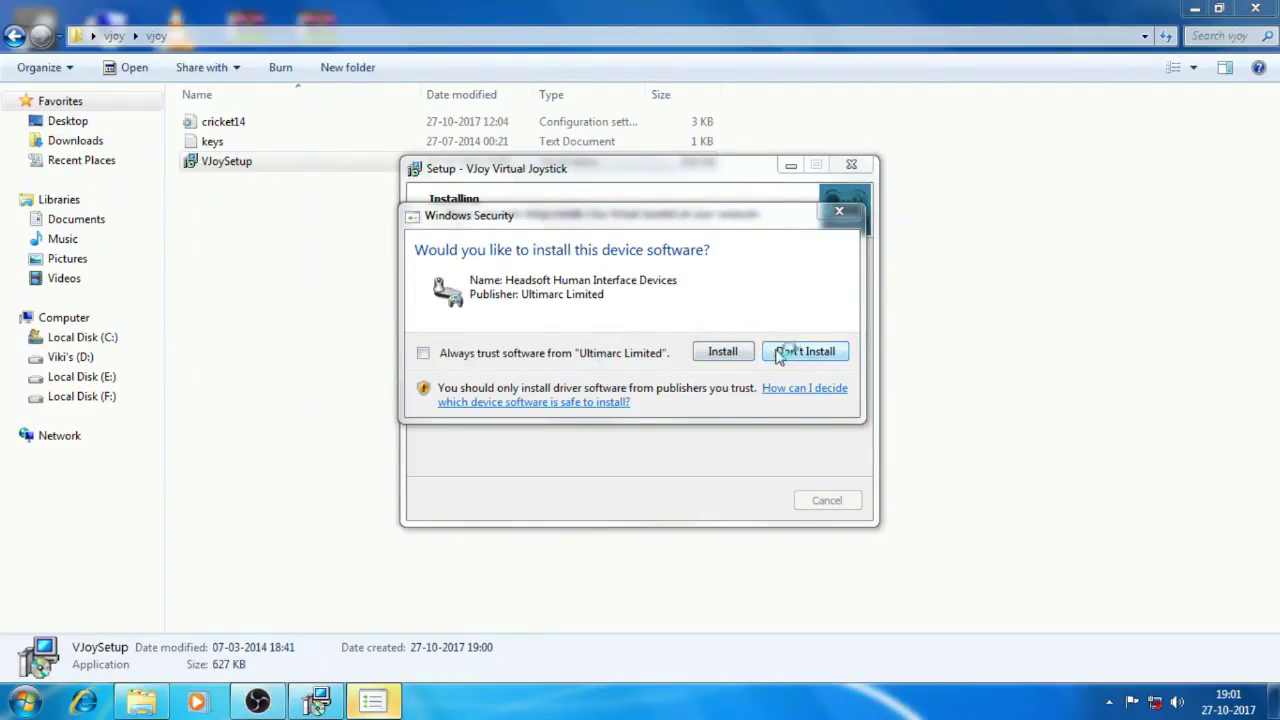
left_click(724, 350)
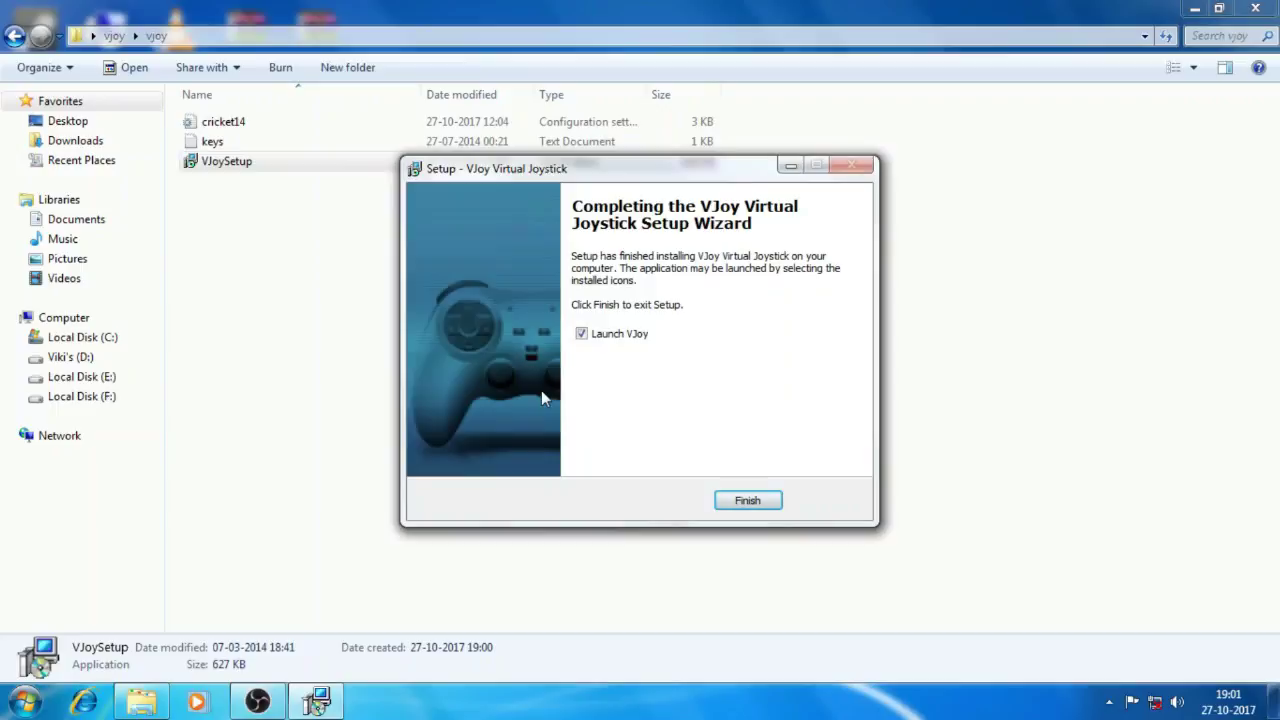
left_click(620, 335)
Finish the setup wizard, close the vjoy folder window and refresh the desktop
left_click(746, 500)
left_click(1255, 8)
right_click(965, 201)
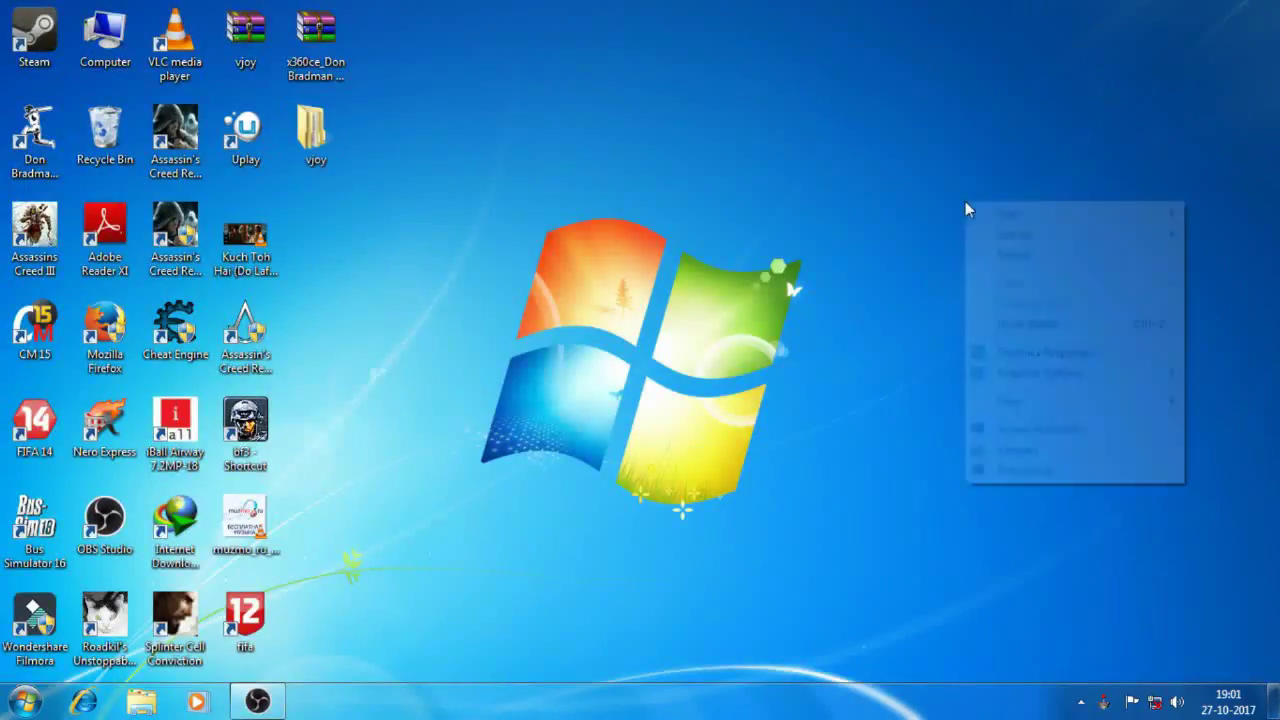
left_click(1000, 253)
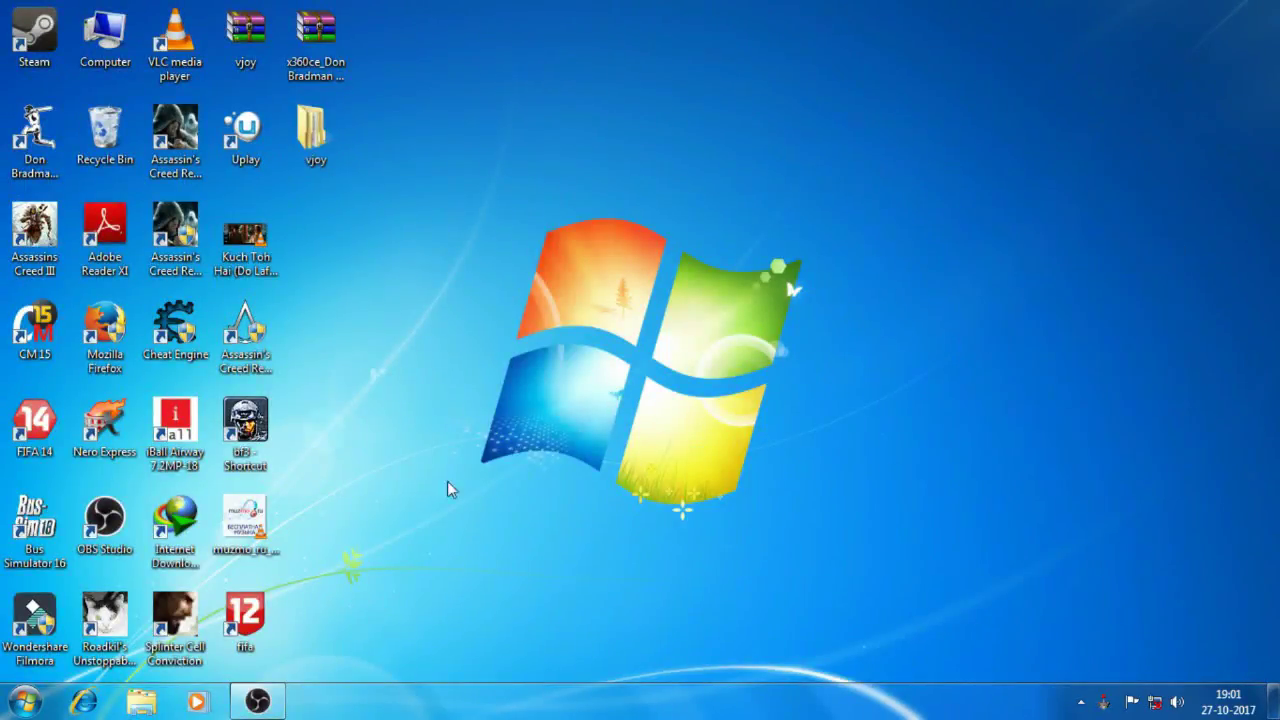
Open VJoy settings from the tray icon, then close them and confirm exiting VJoy
right_click(1104, 708)
left_click(1143, 651)
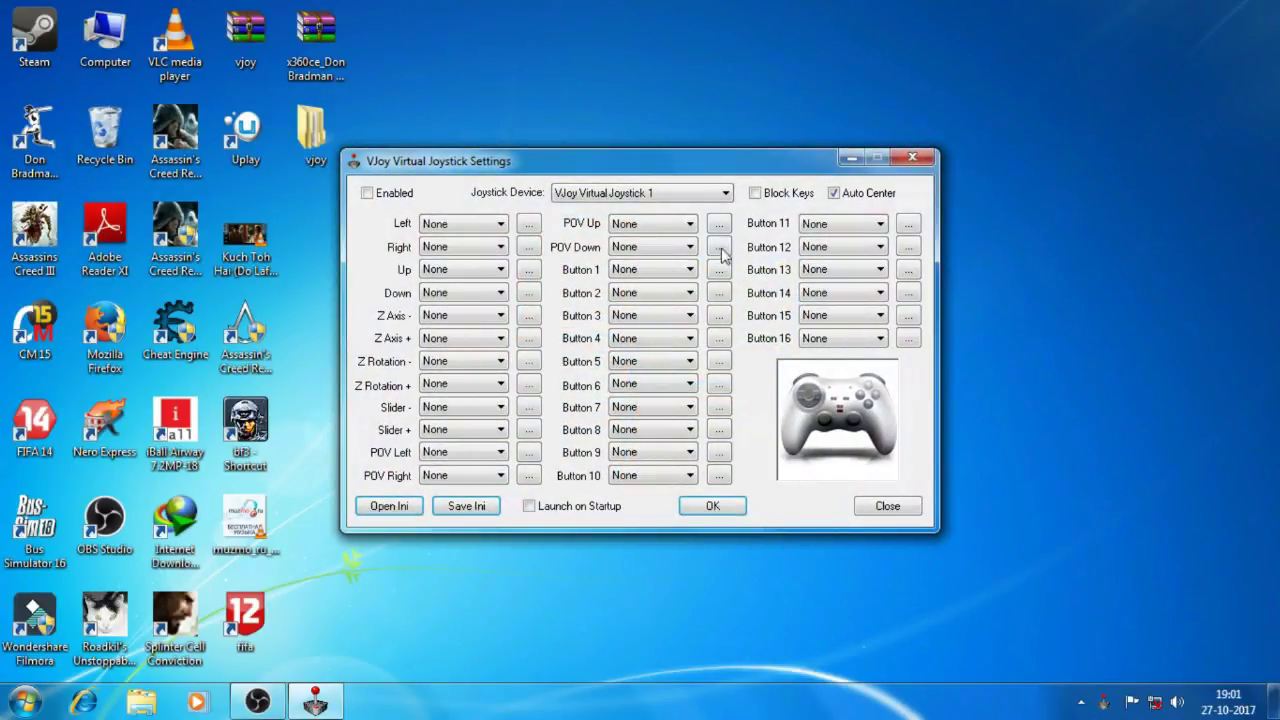
left_click(912, 157)
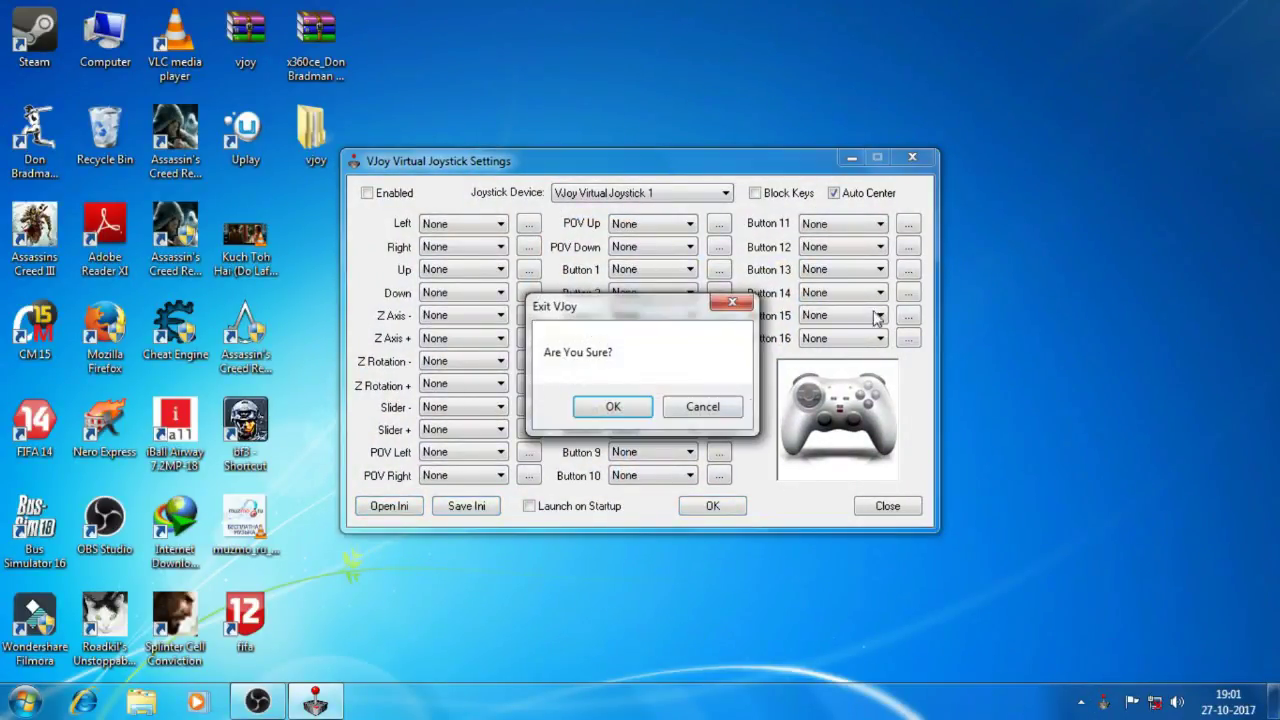
left_click(611, 406)
Relaunch VJoy by searching 'vjoy' and open its settings window from the tray
left_click(8, 712)
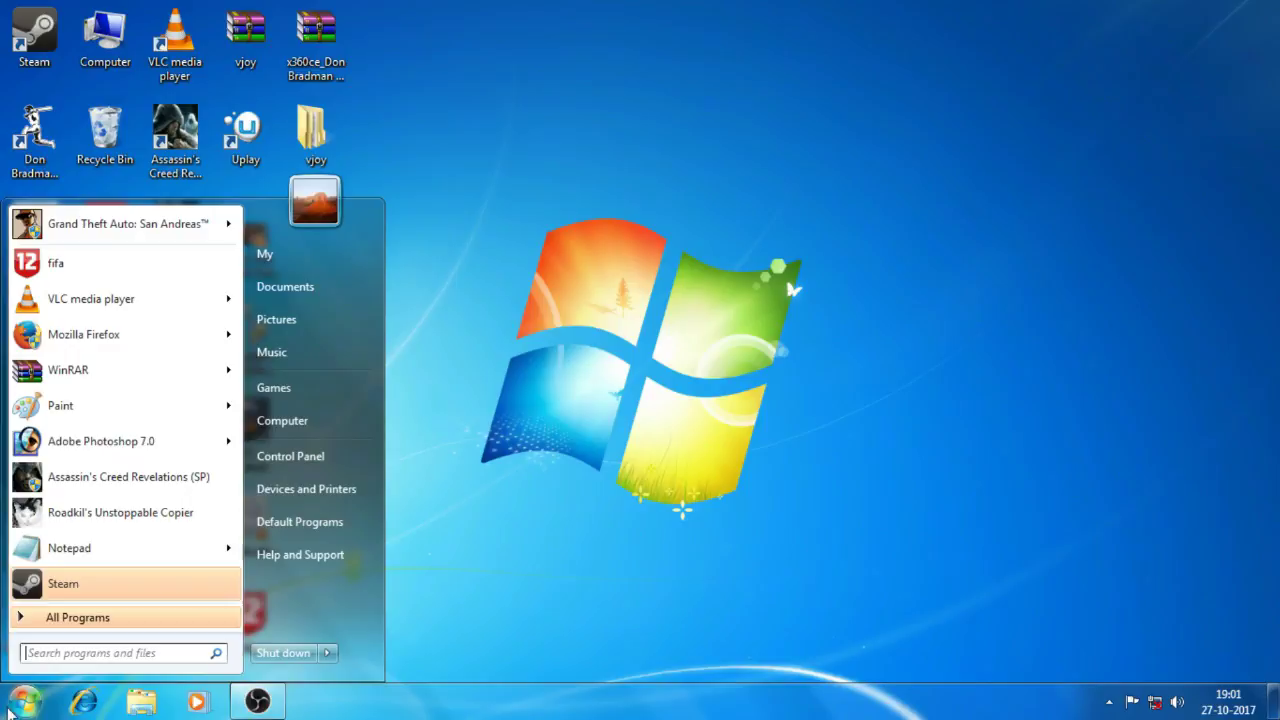
type("vjoy")
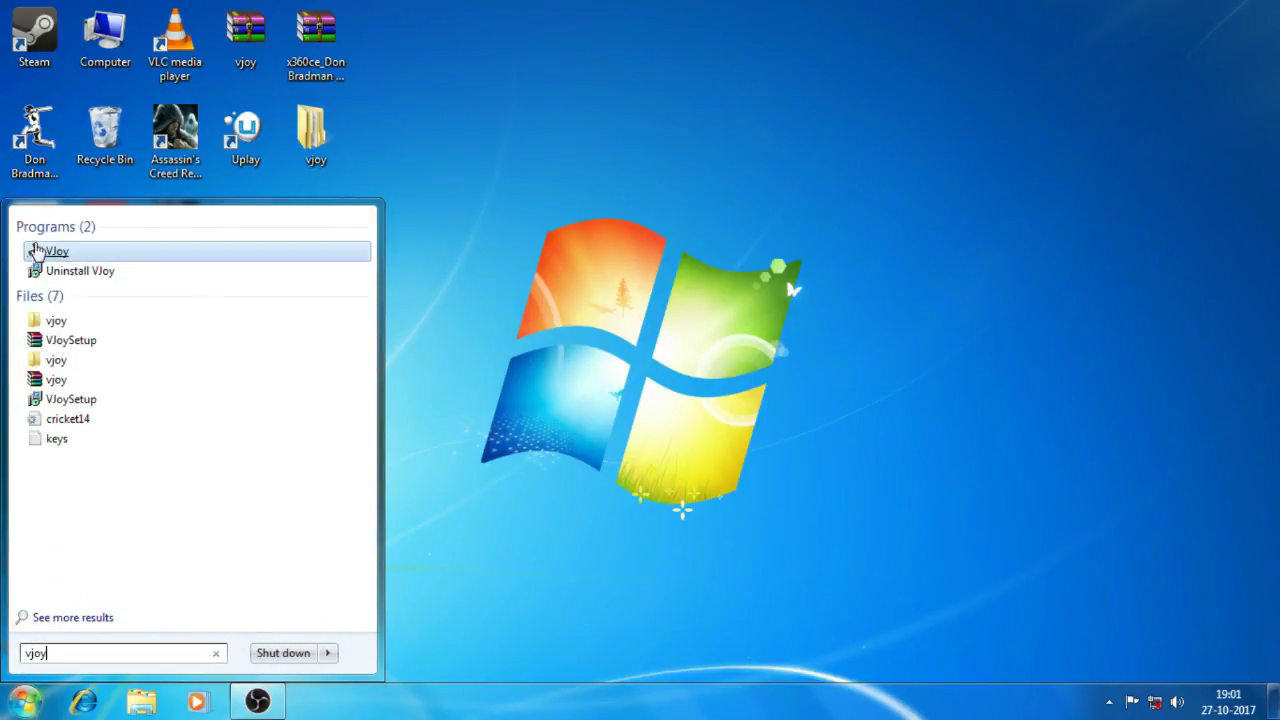
key("Escape")
left_click(1109, 703)
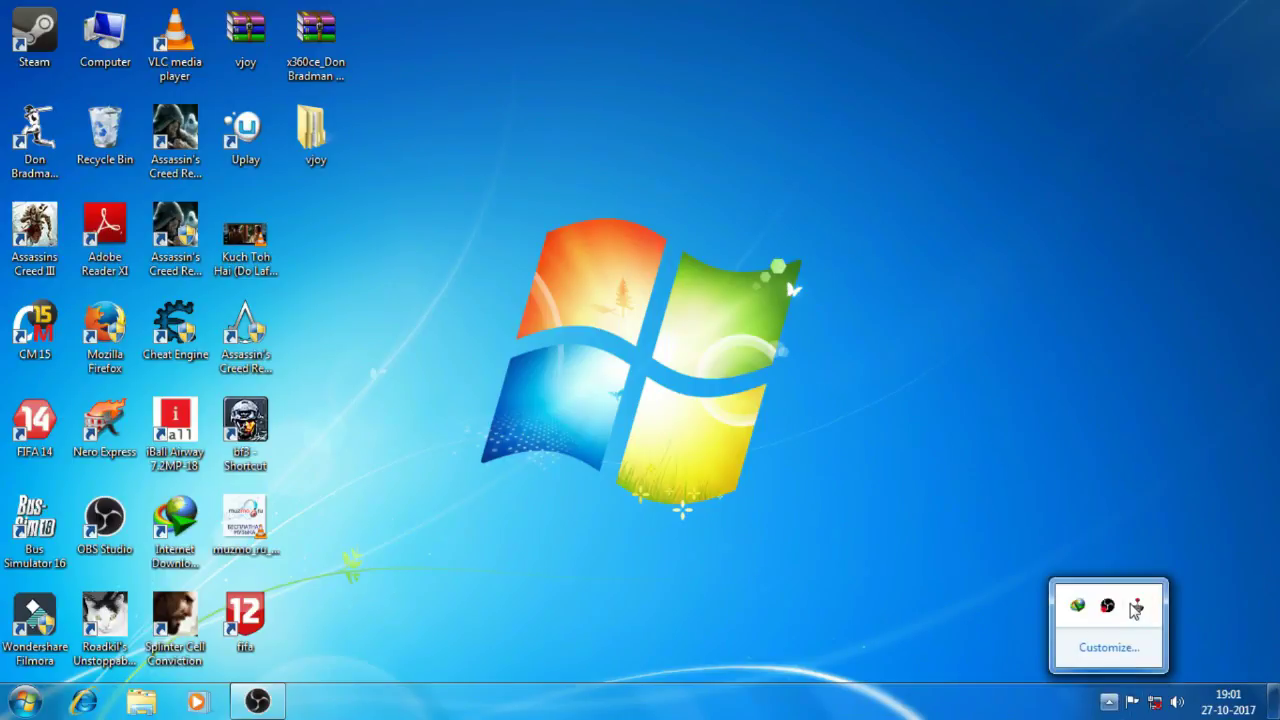
right_click(1136, 605)
left_click(1177, 616)
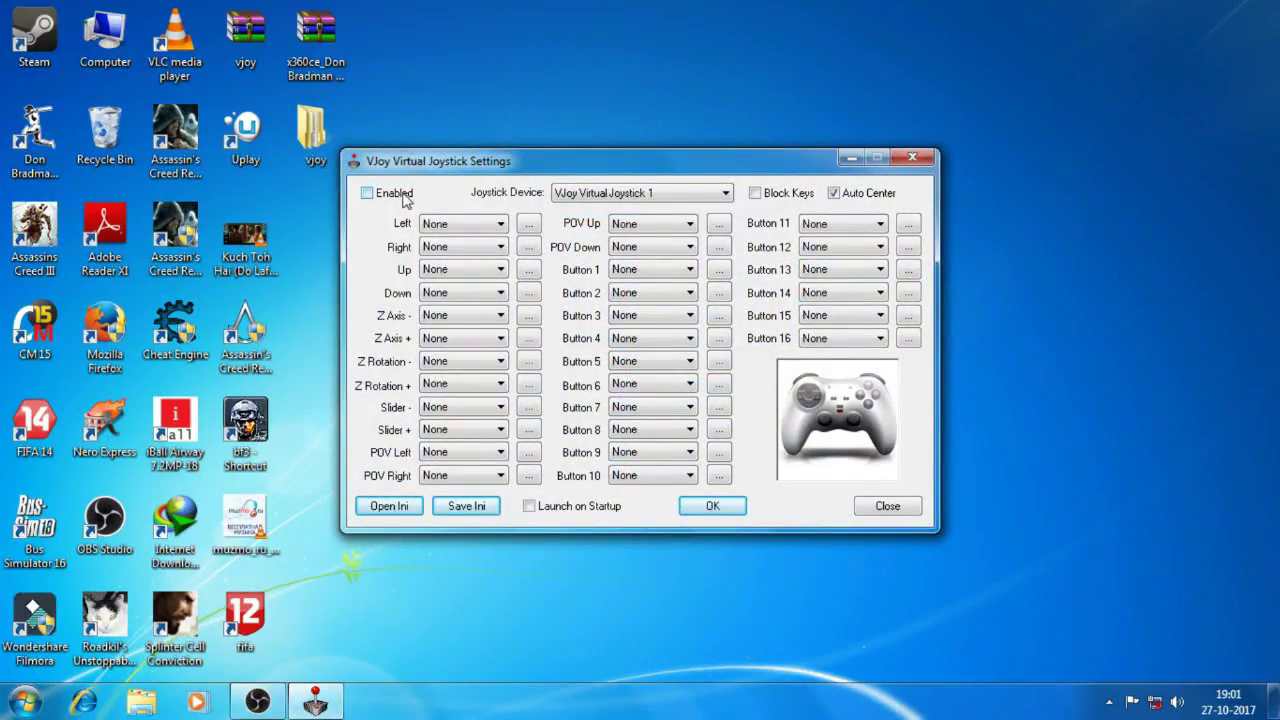
Load the cricket14 ini file from Desktop > vjoy > vjoy into VJoy's settings
left_click(383, 505)
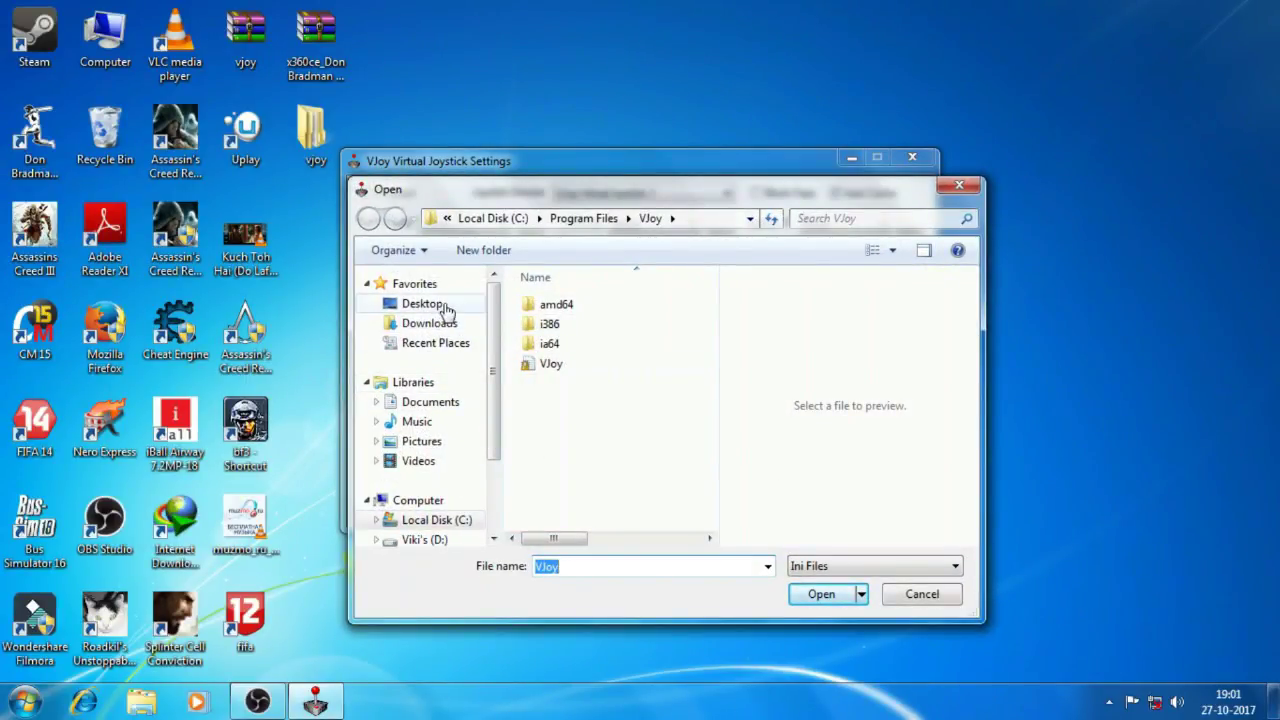
left_click(445, 305)
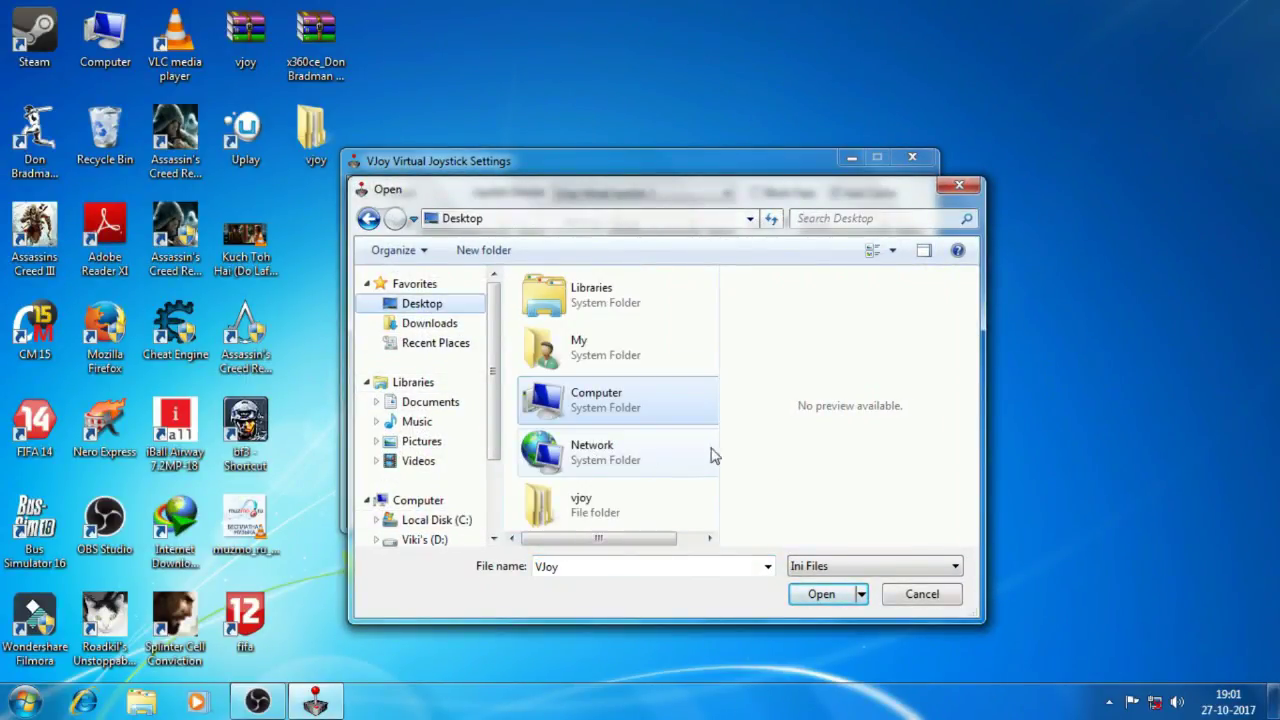
left_click(851, 594)
double_click(590, 306)
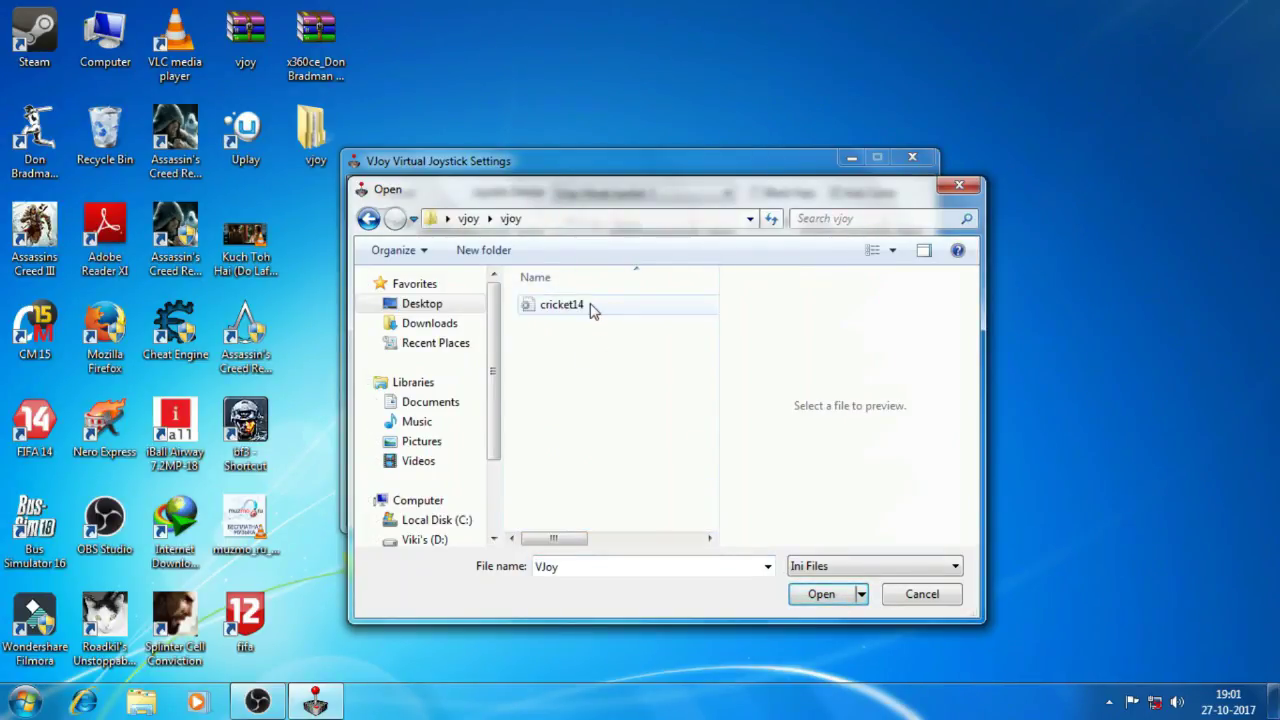
left_click(590, 308)
left_click(824, 594)
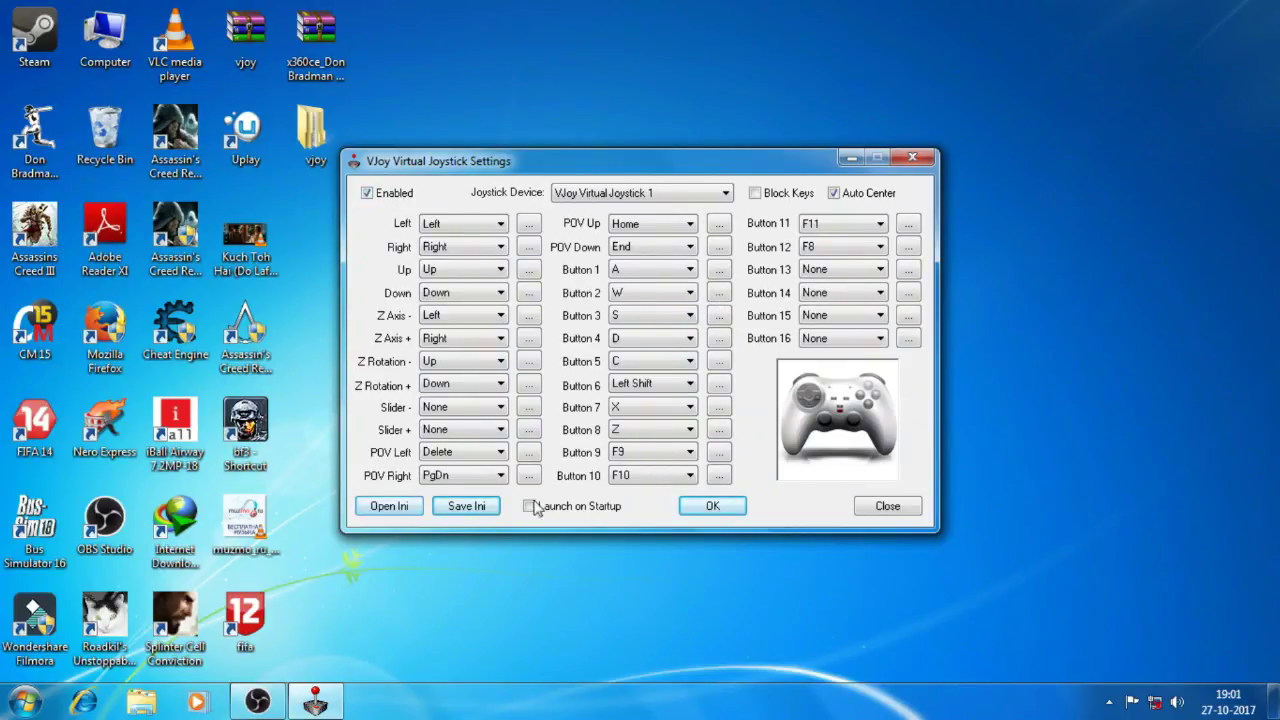
Apply the VJoy mappings, refresh the desktop and open the game shortcut's D:\DBC14 folder
left_click(710, 506)
right_click(820, 288)
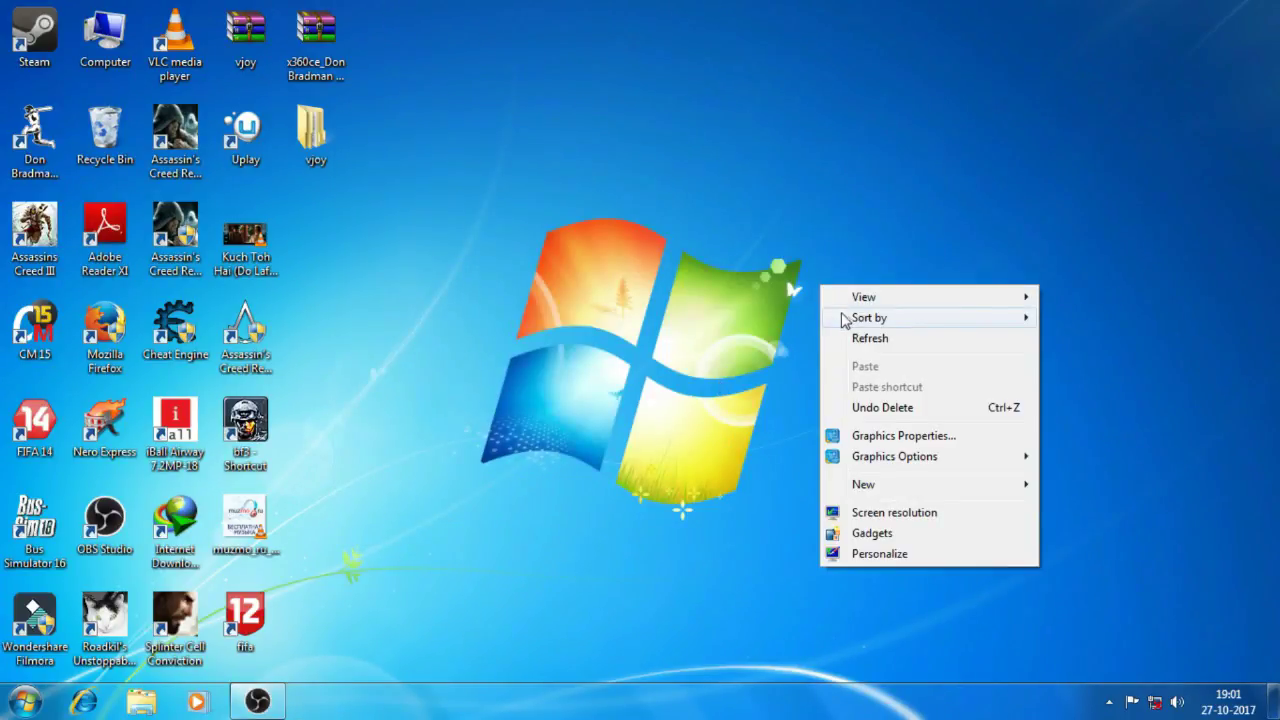
left_click(857, 340)
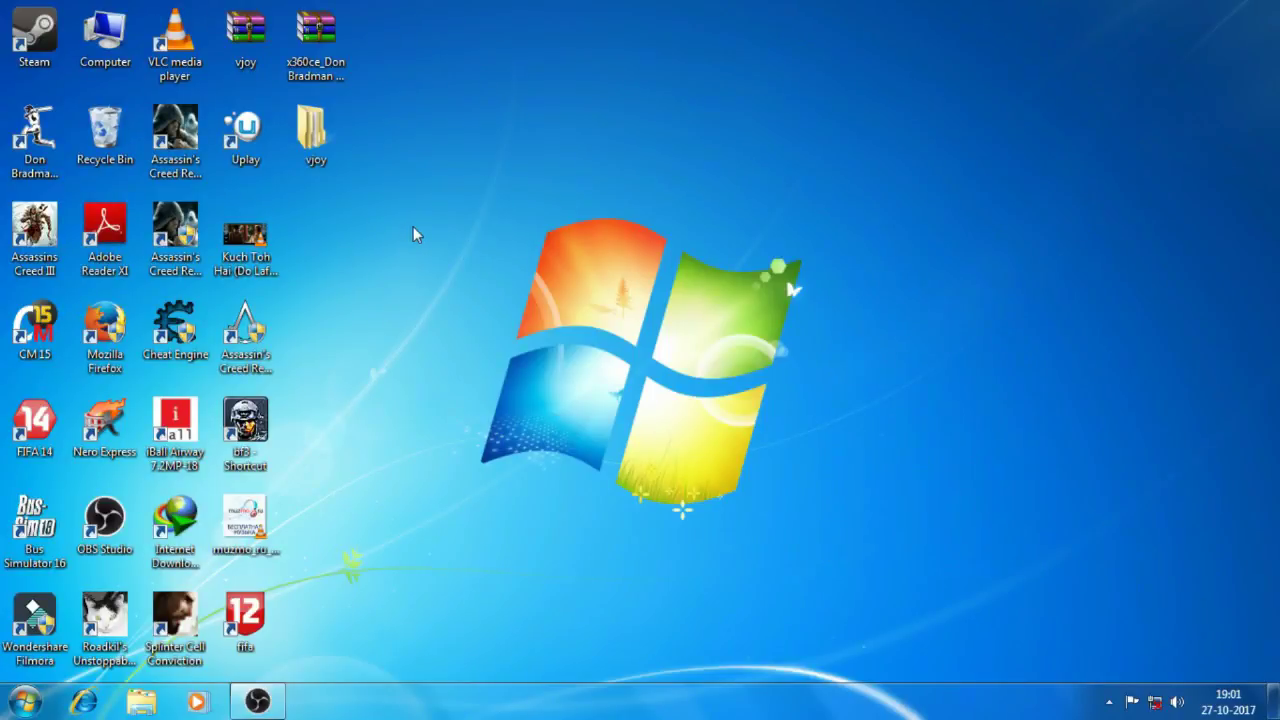
left_click(44, 112)
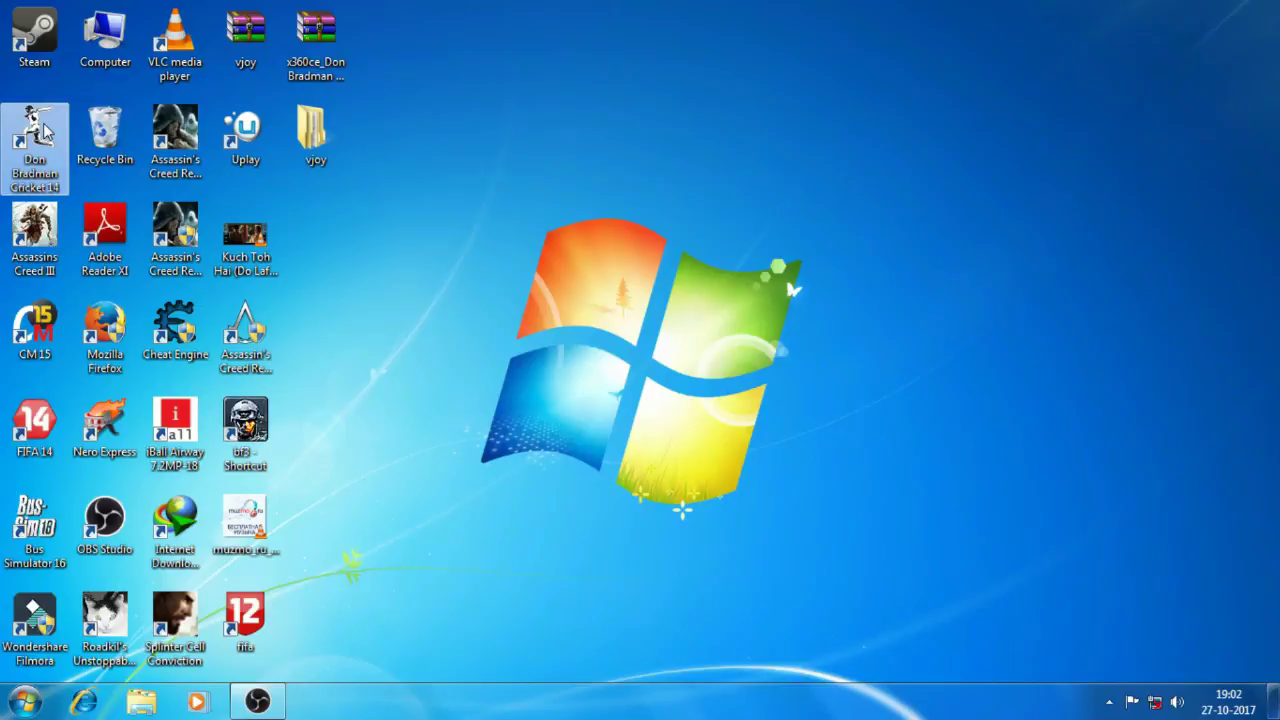
right_click(42, 126)
left_click(136, 178)
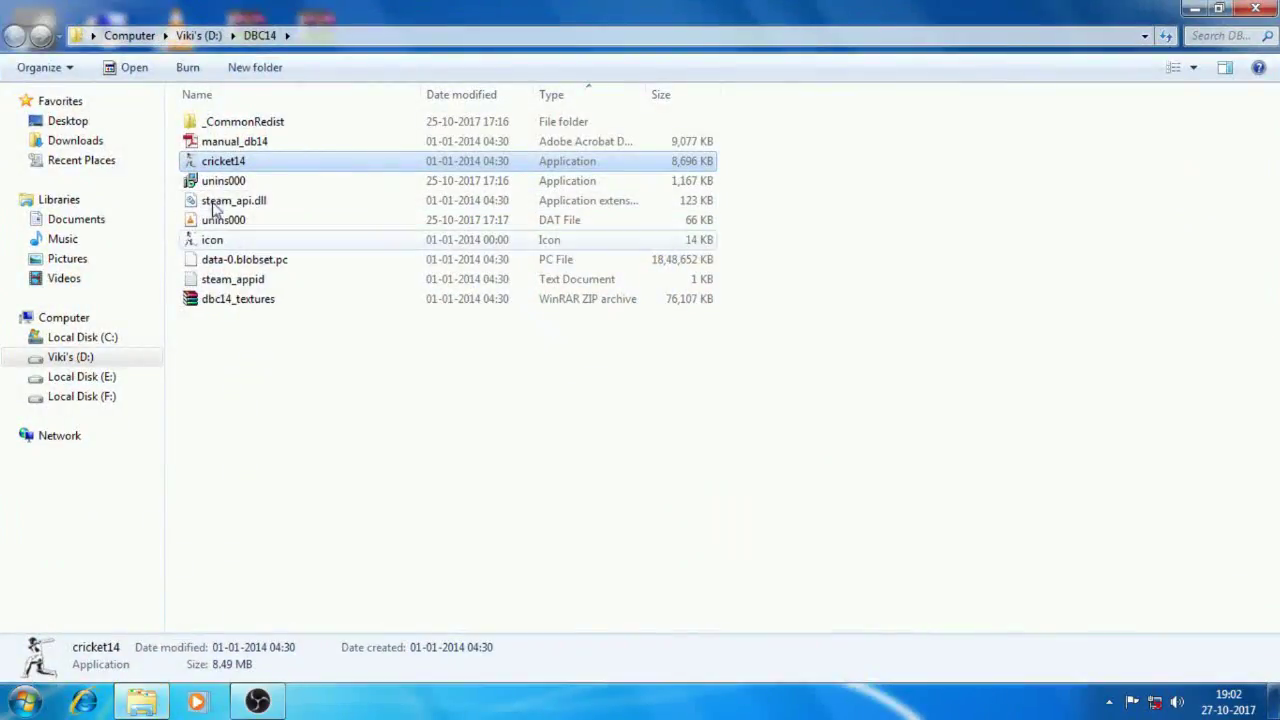
Copy the D:\DBC14 folder path from the address bar and close the window
left_click(403, 503)
left_click(308, 35)
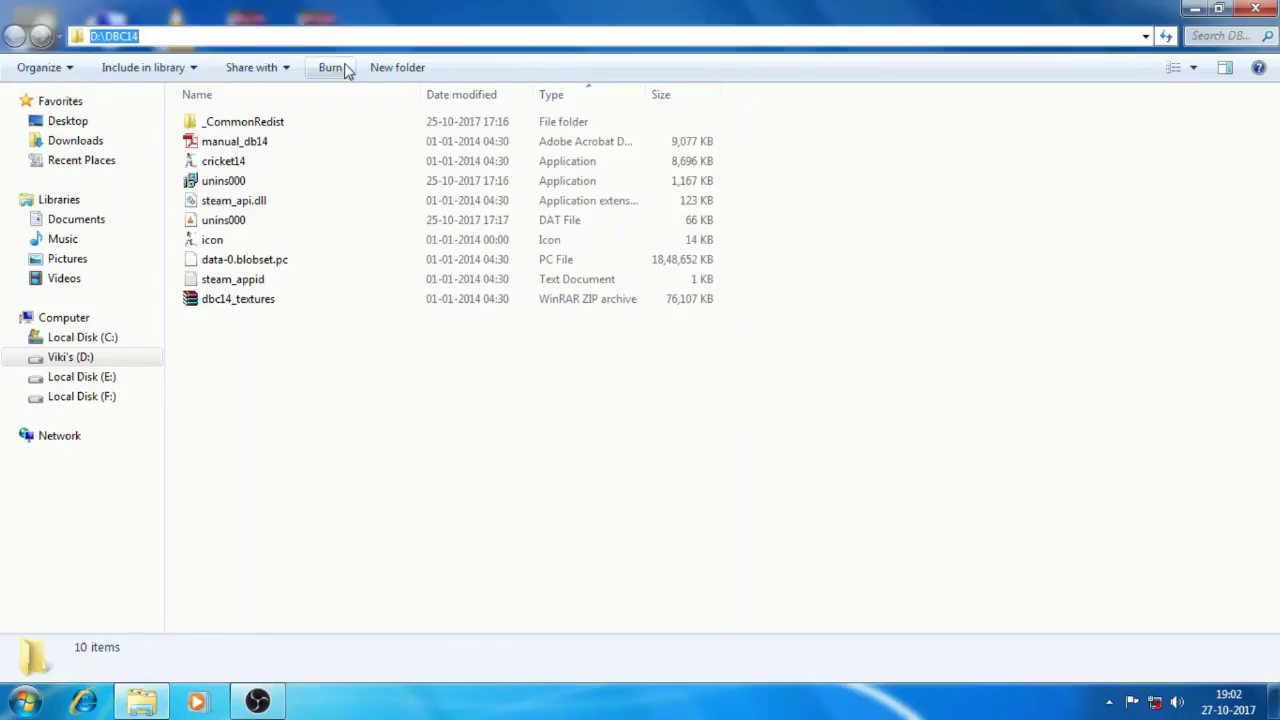
right_click(111, 34)
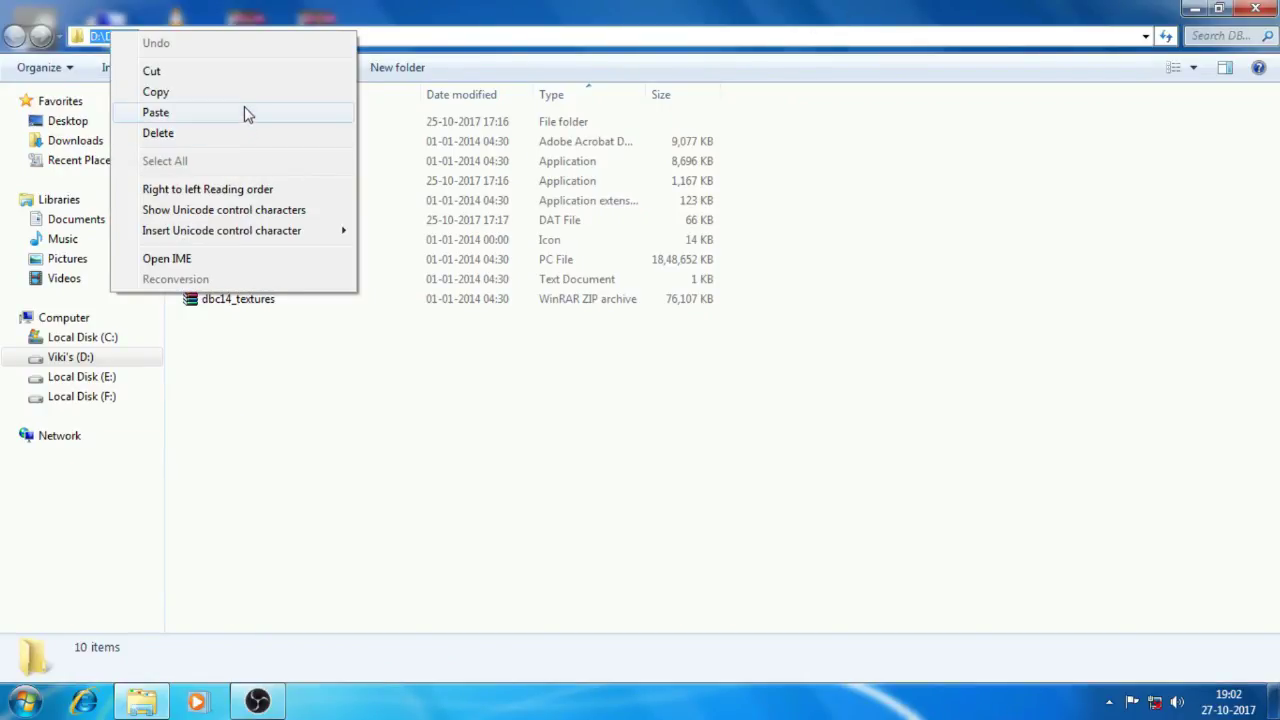
left_click(155, 91)
left_click(1255, 8)
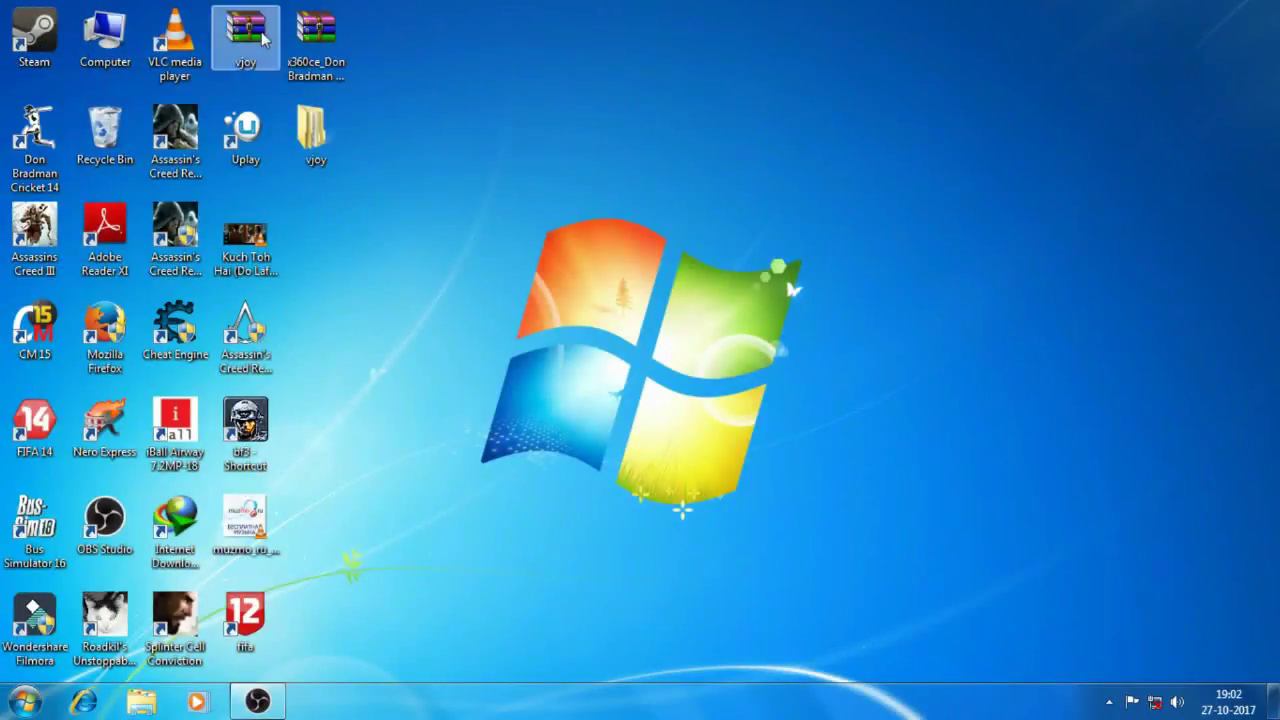
Extract the x360ce archive into the pasted destination D:\DBC14
double_click(316, 40)
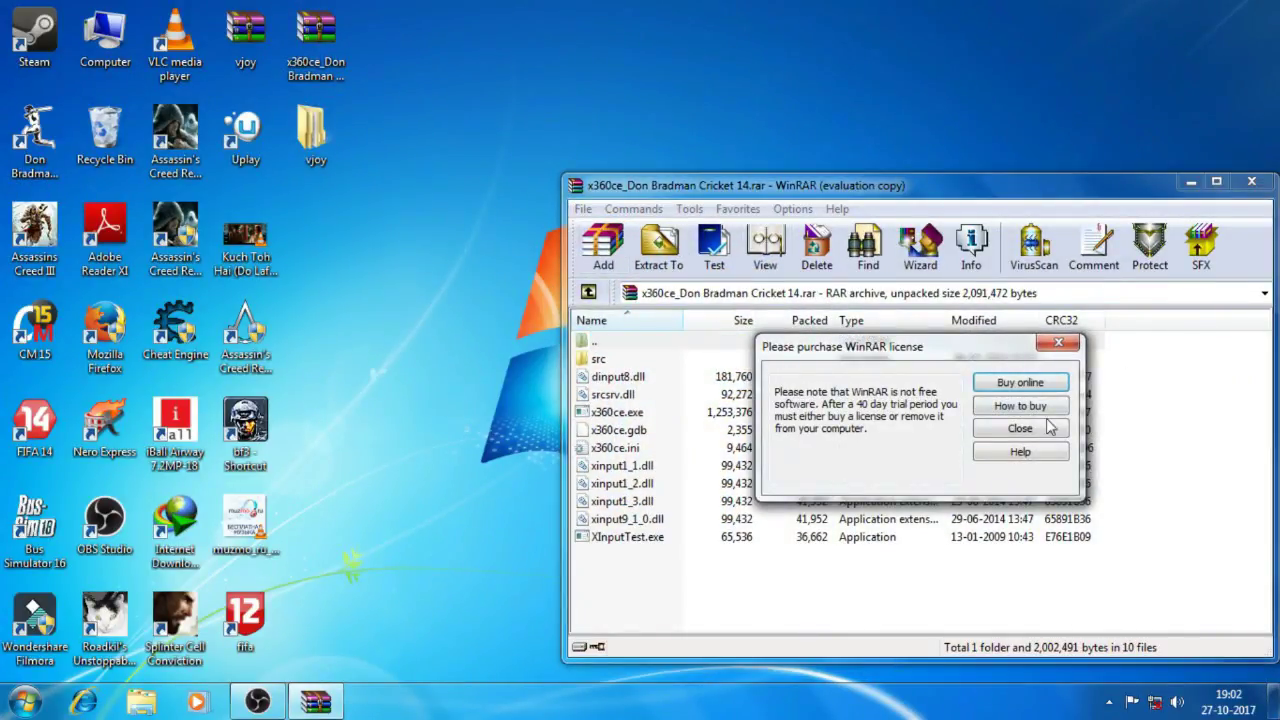
left_click(1020, 428)
left_click(659, 250)
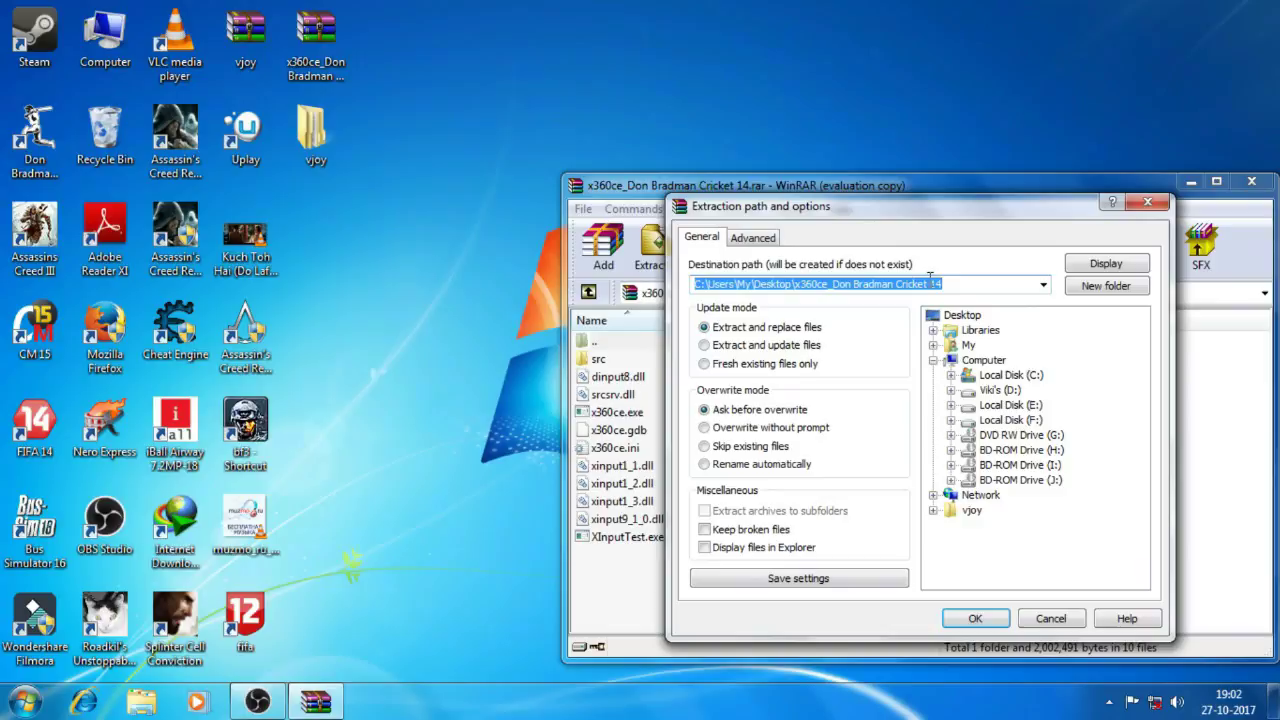
key("BackSpace")
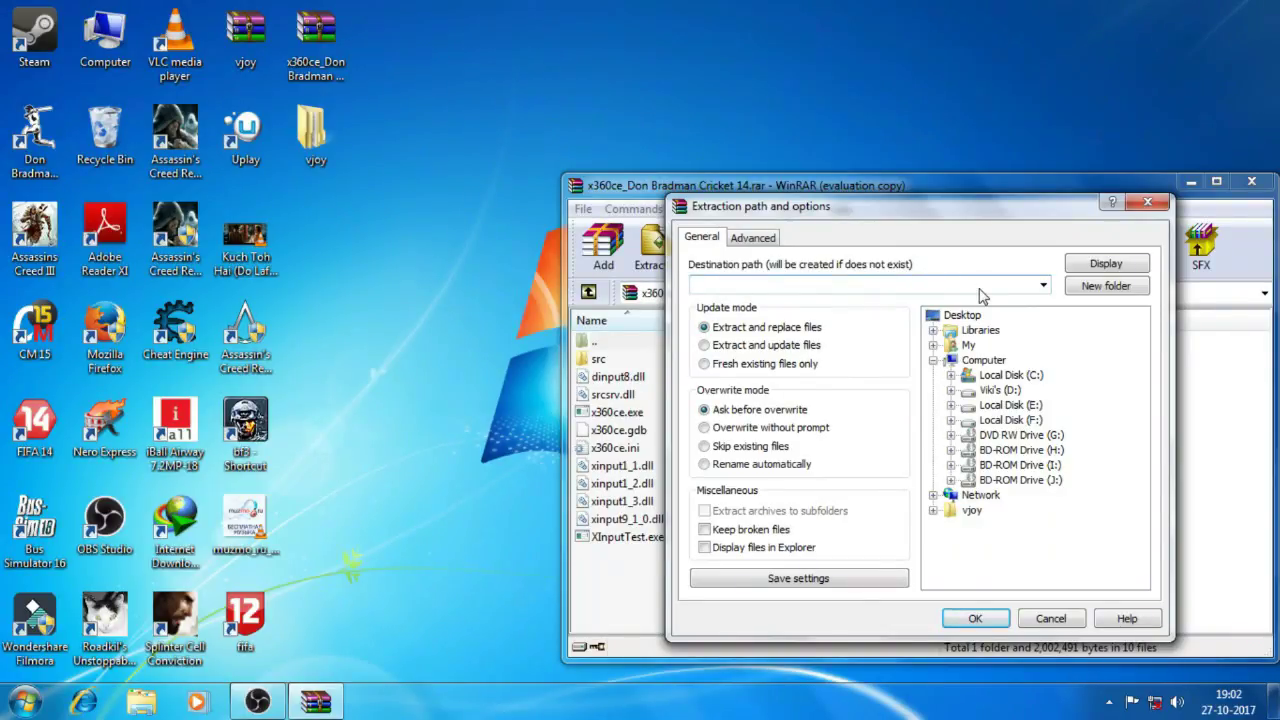
key("ctrl+v")
left_click(975, 618)
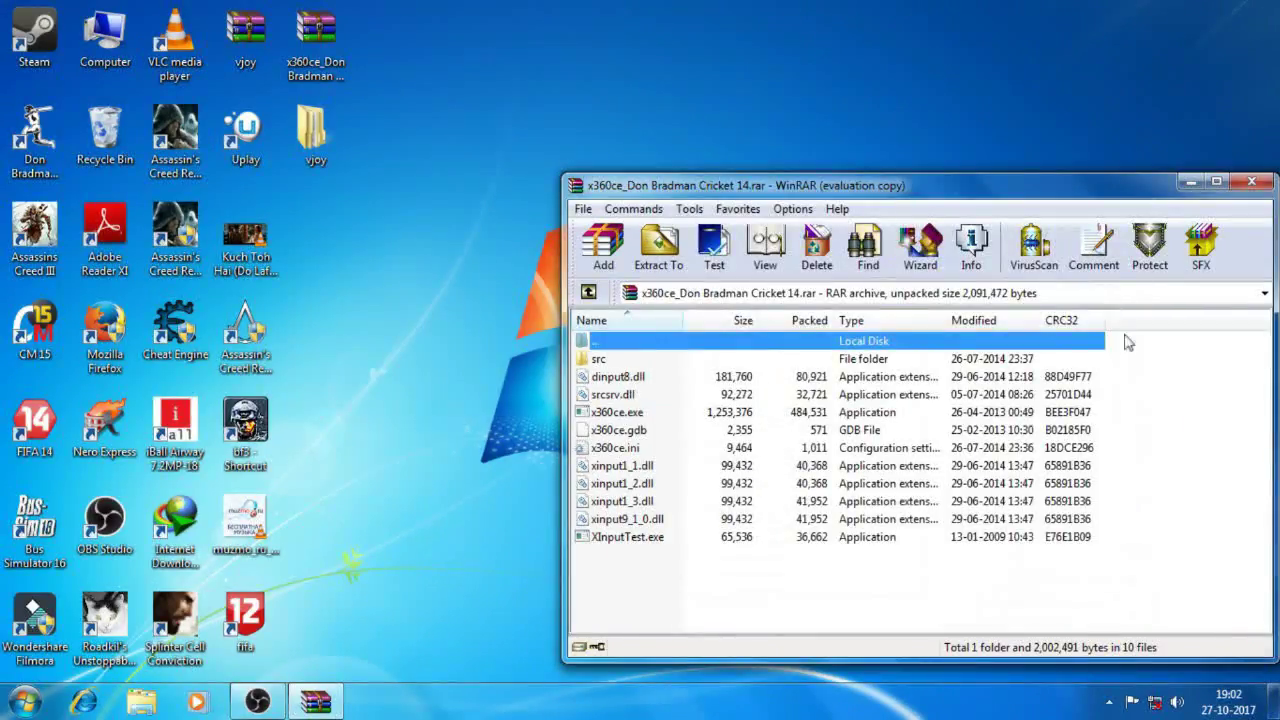
Close WinRAR and refresh the desktop
left_click(1251, 181)
right_click(857, 193)
right_click(823, 216)
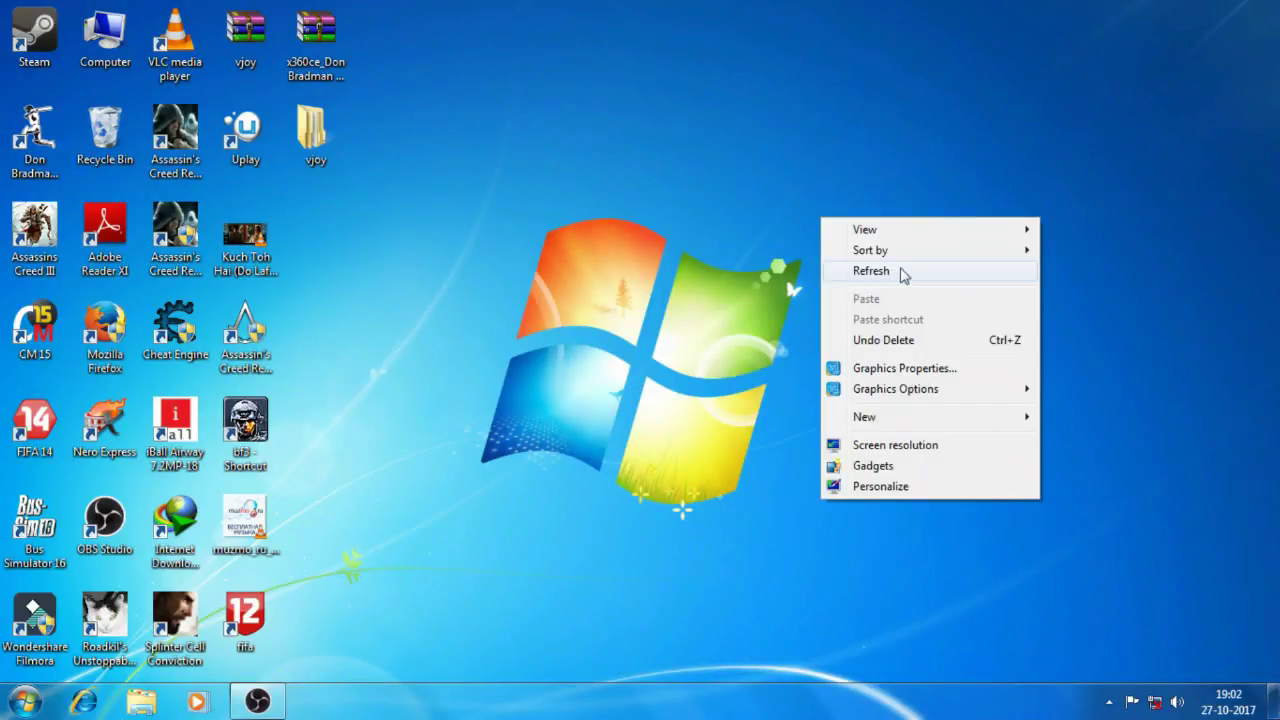
left_click(900, 271)
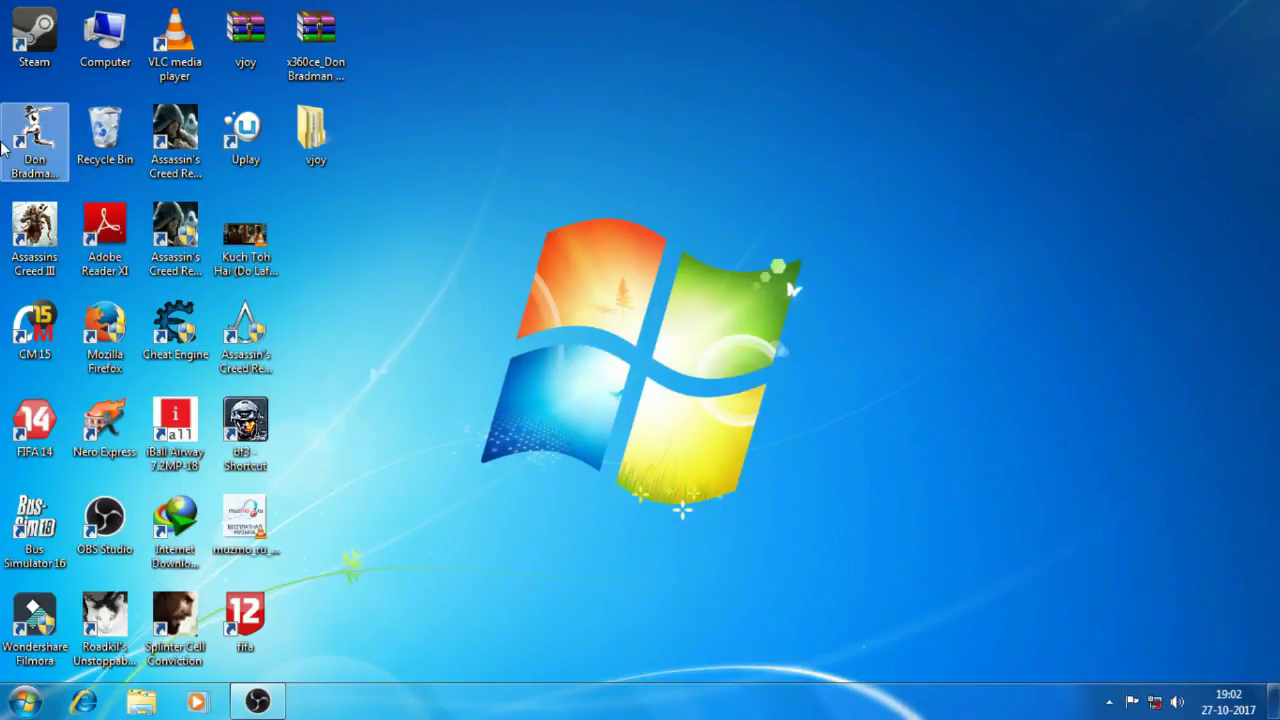
Open the Don Bradman shortcut's install folder and refresh its listing
right_click(35, 160)
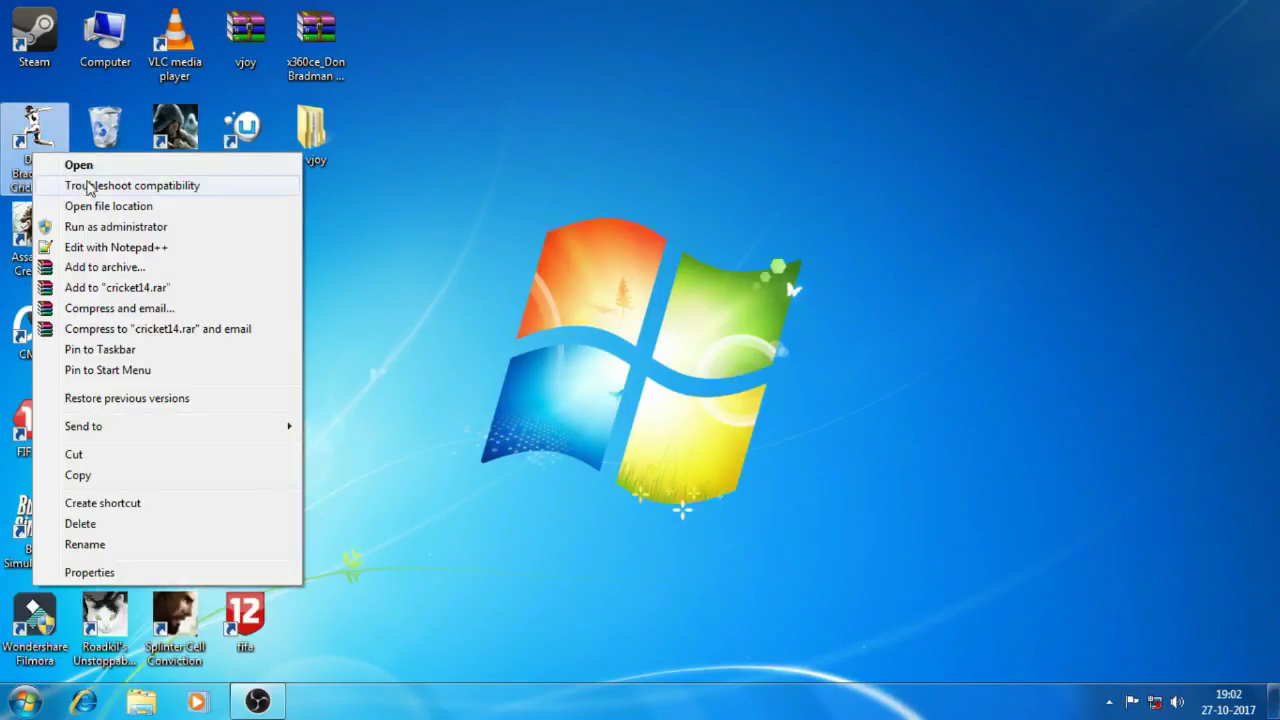
left_click(100, 206)
right_click(1026, 342)
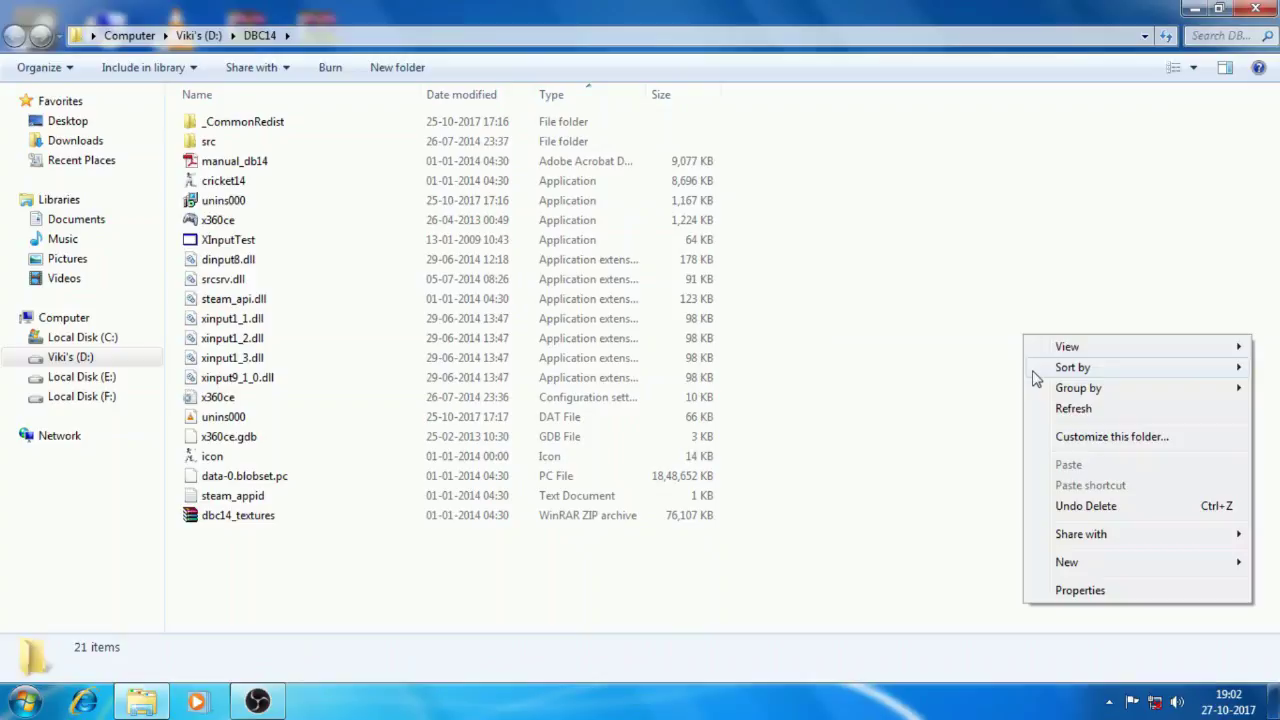
left_click(1065, 412)
right_click(1028, 342)
left_click(1079, 414)
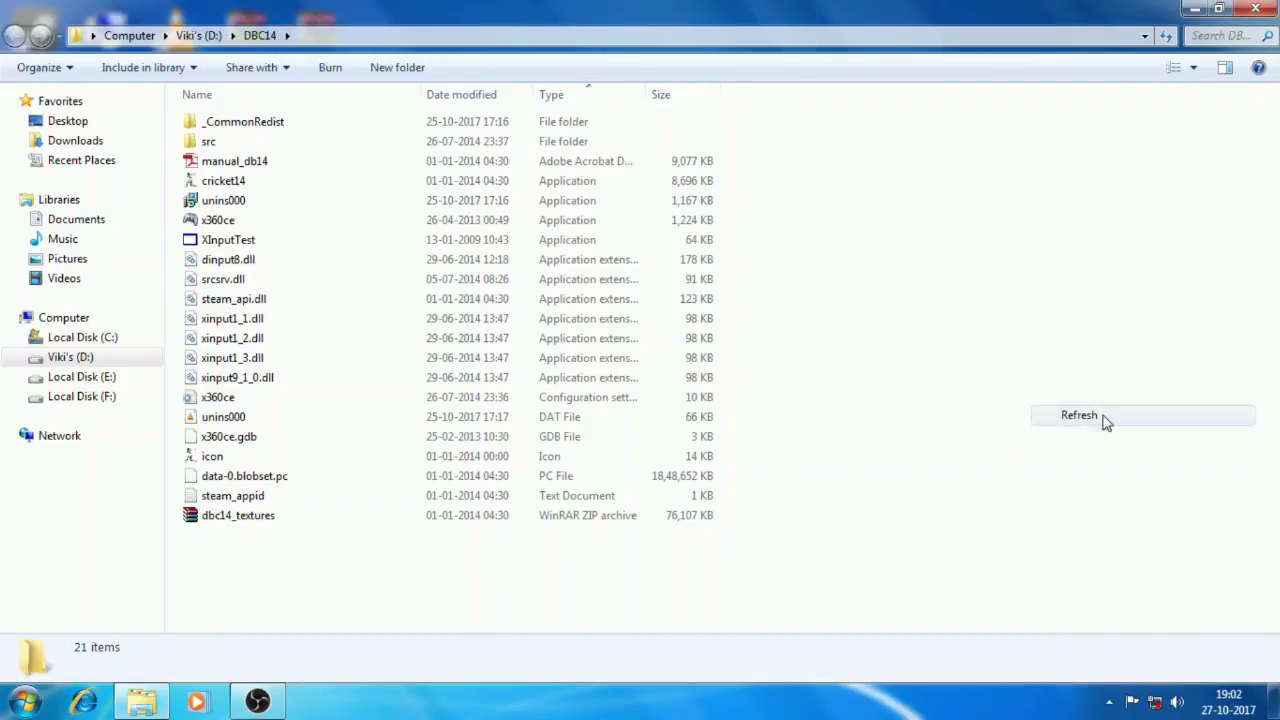
Launch XInputTest, keep Controller 1 selected to confirm it's connected, and close it
double_click(230, 240)
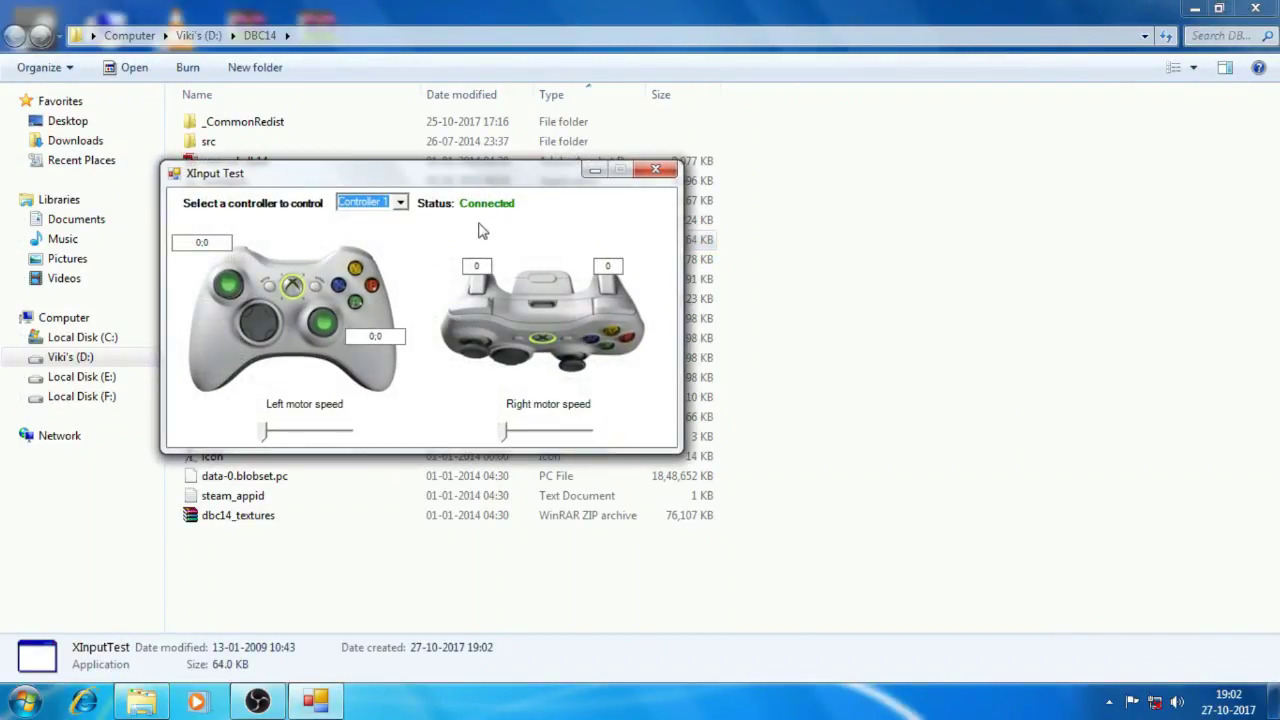
left_click(402, 203)
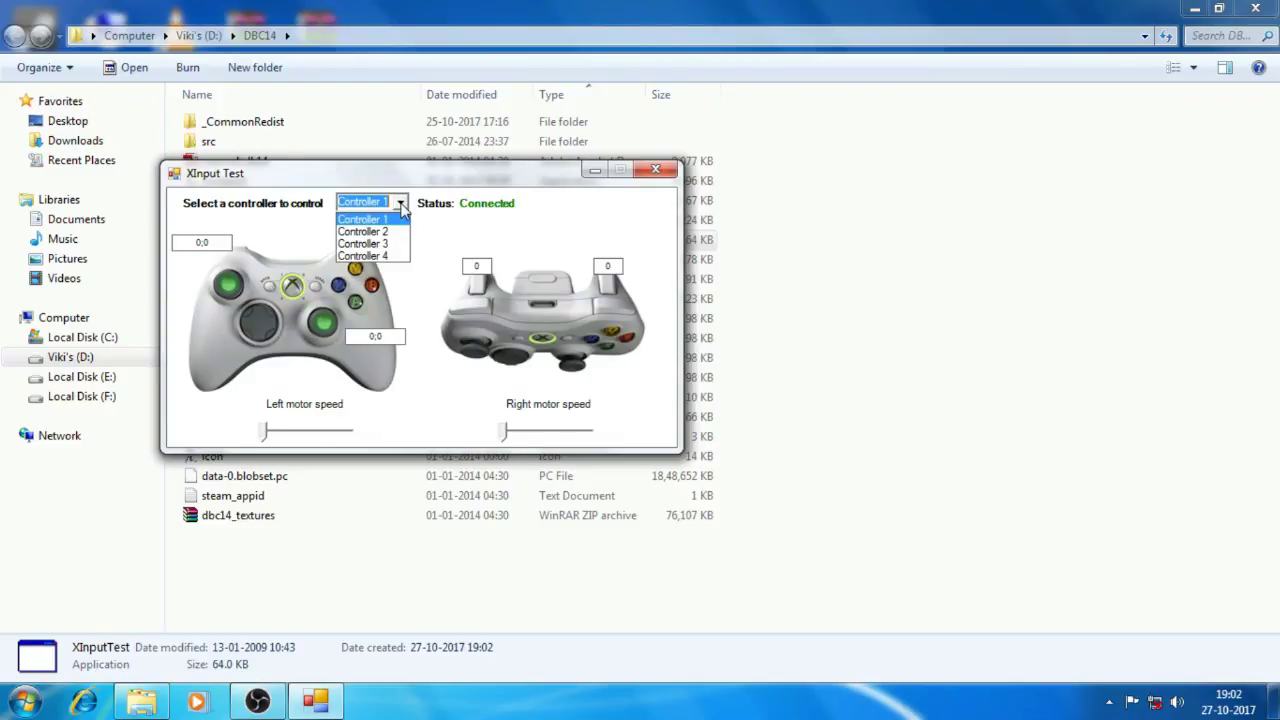
left_click(402, 203)
left_click(655, 169)
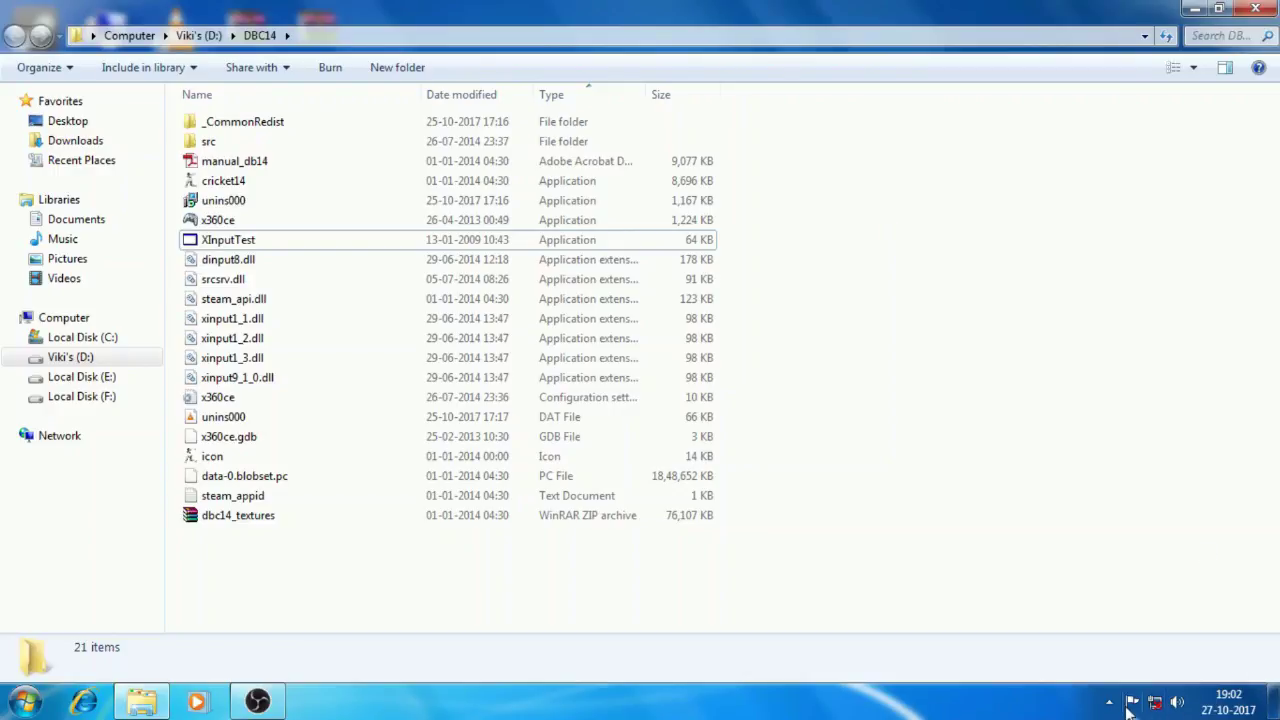
mouse_move(1153, 712)
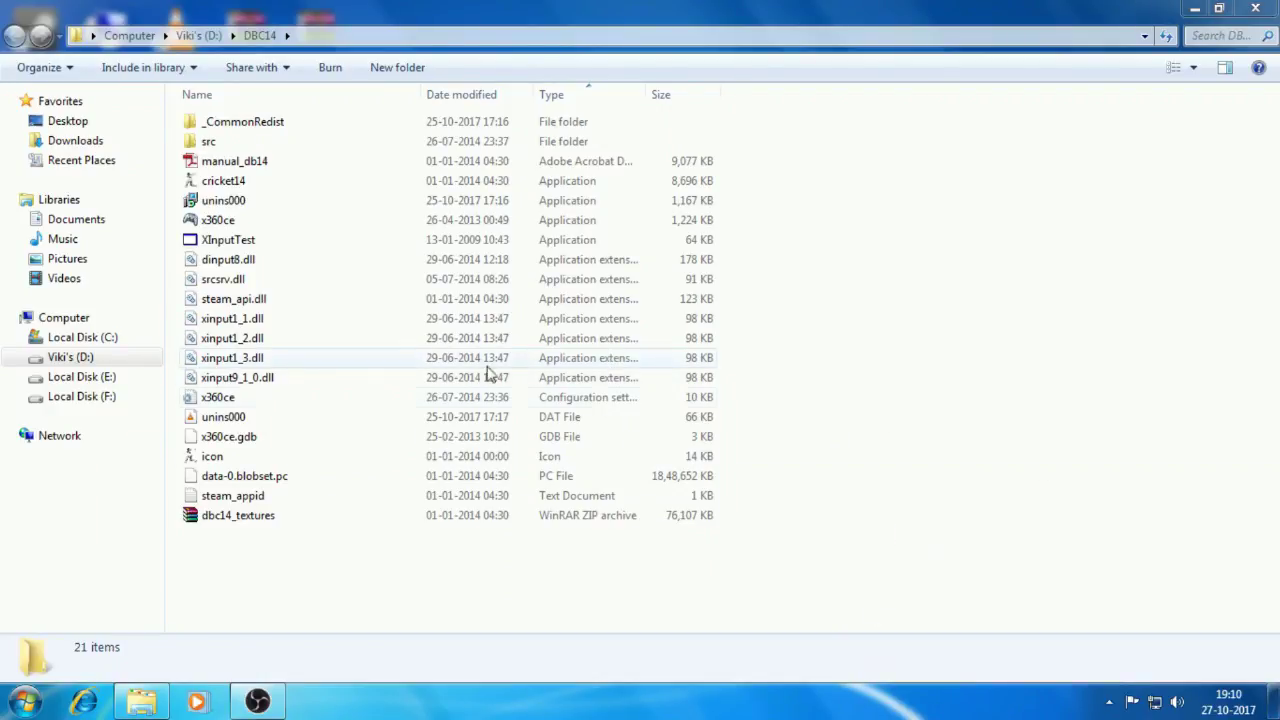
left_click(1083, 362)
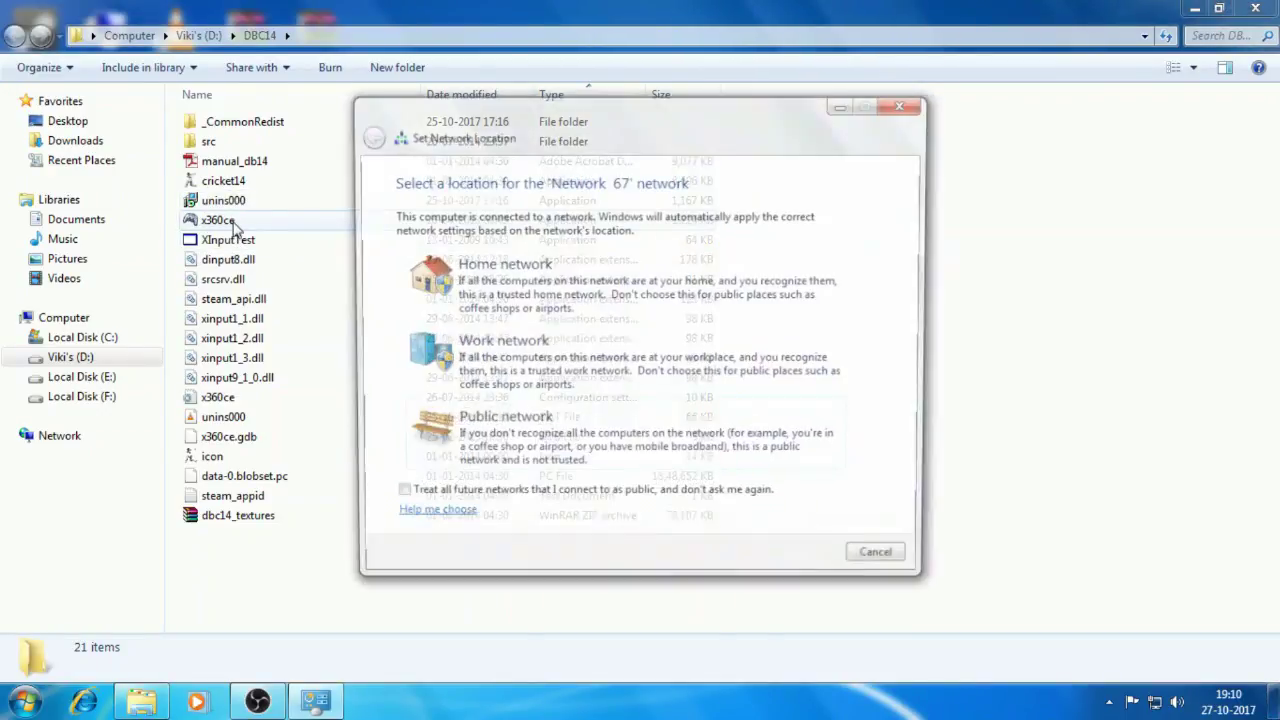
left_click(887, 562)
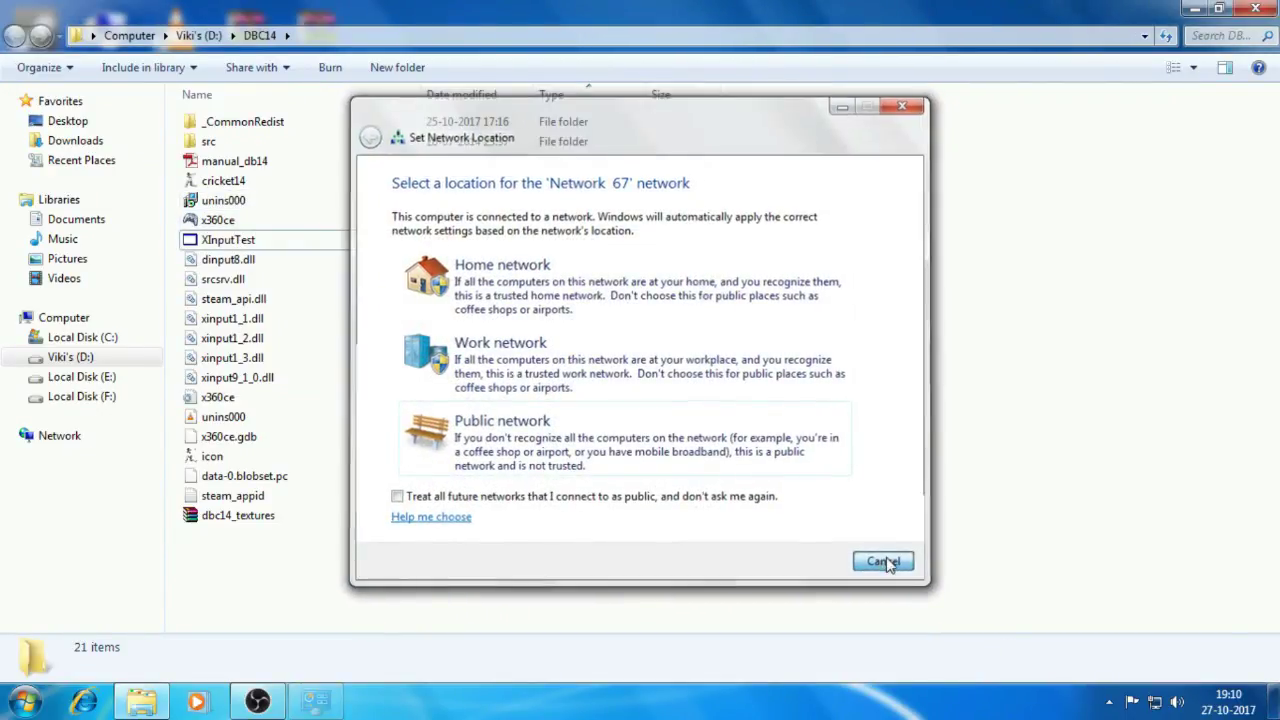
right_click(1145, 297)
left_click(1200, 366)
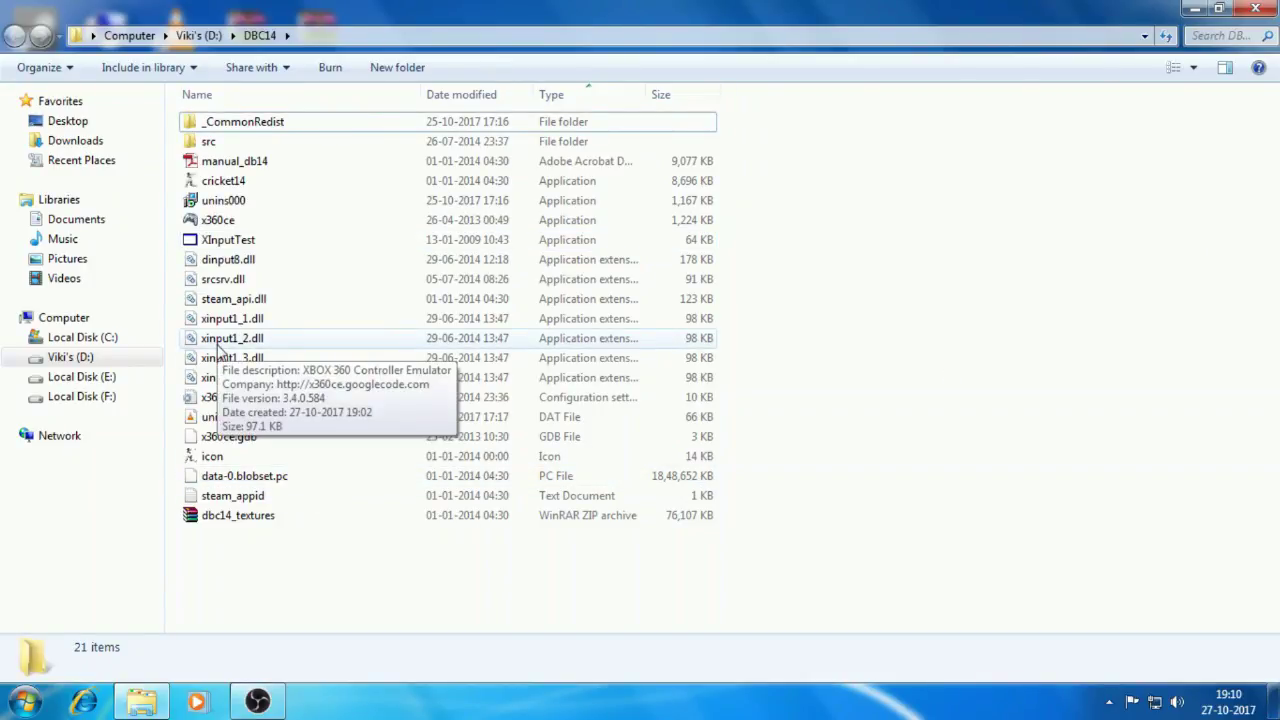
Run x360ce, load internet-found VJoy settings, cancel the second device prompt, then close it
left_click(253, 227)
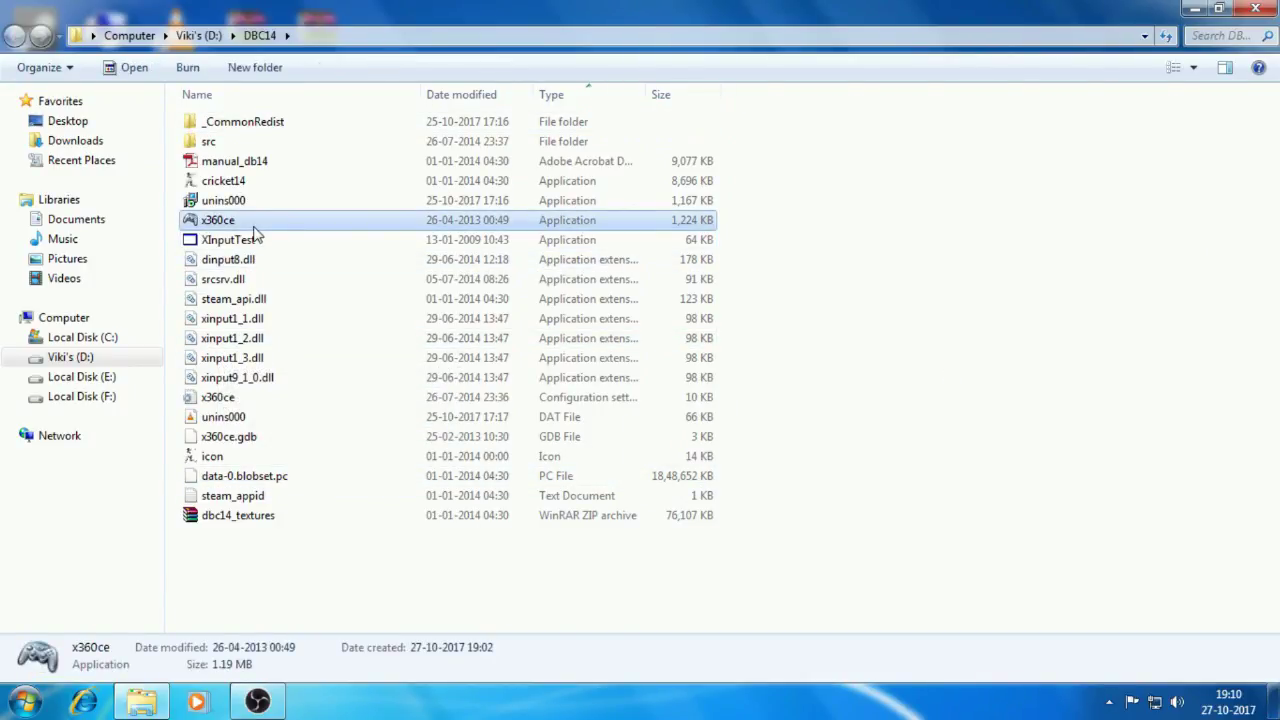
double_click(253, 226)
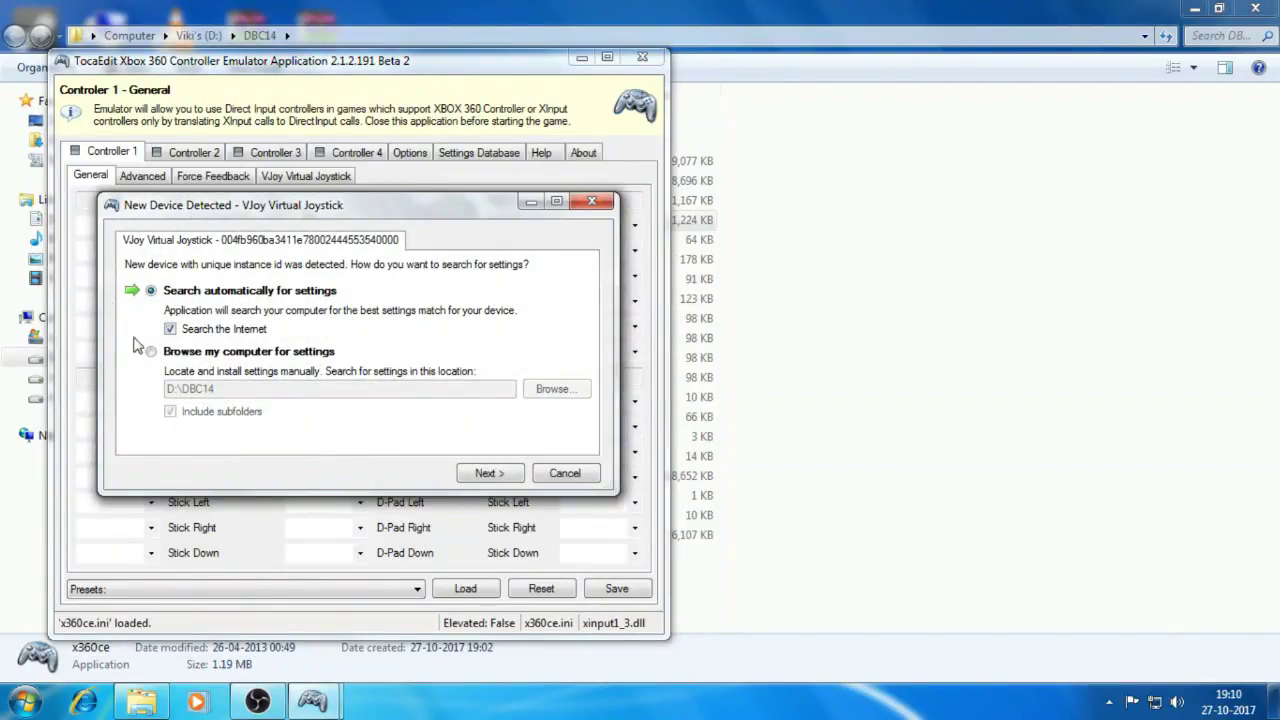
left_click(171, 330)
left_click(490, 474)
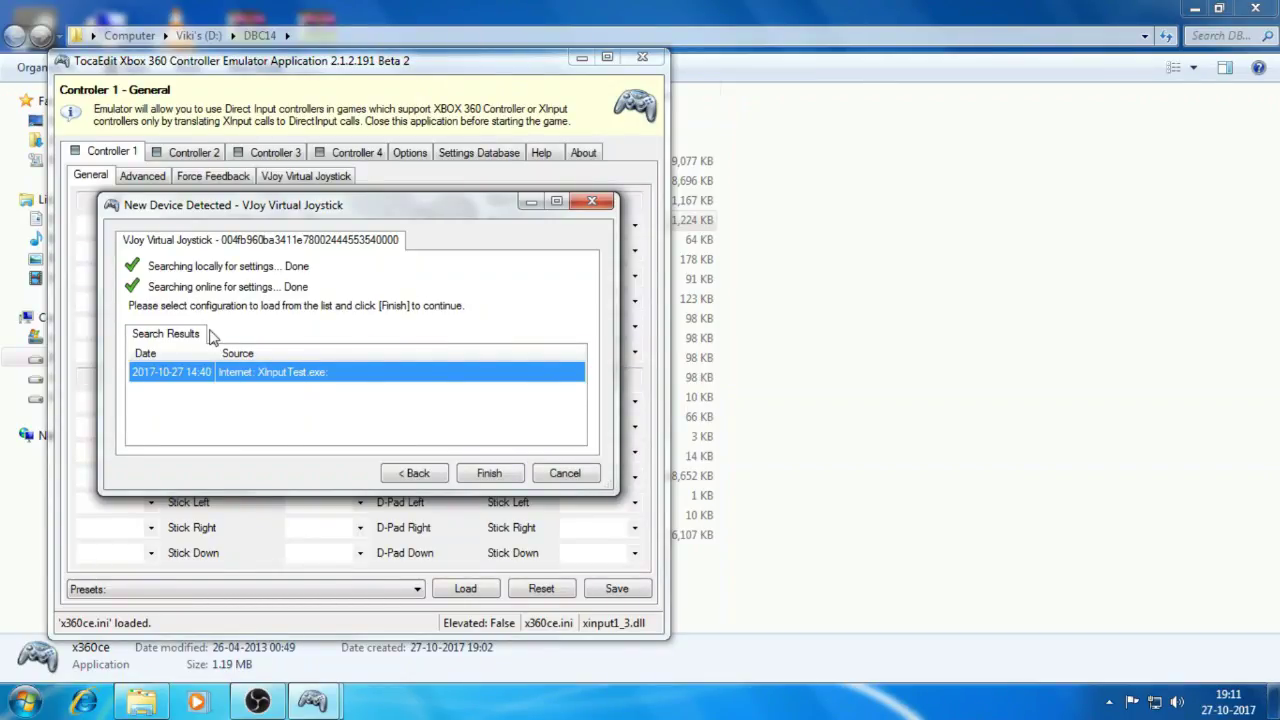
left_click(489, 474)
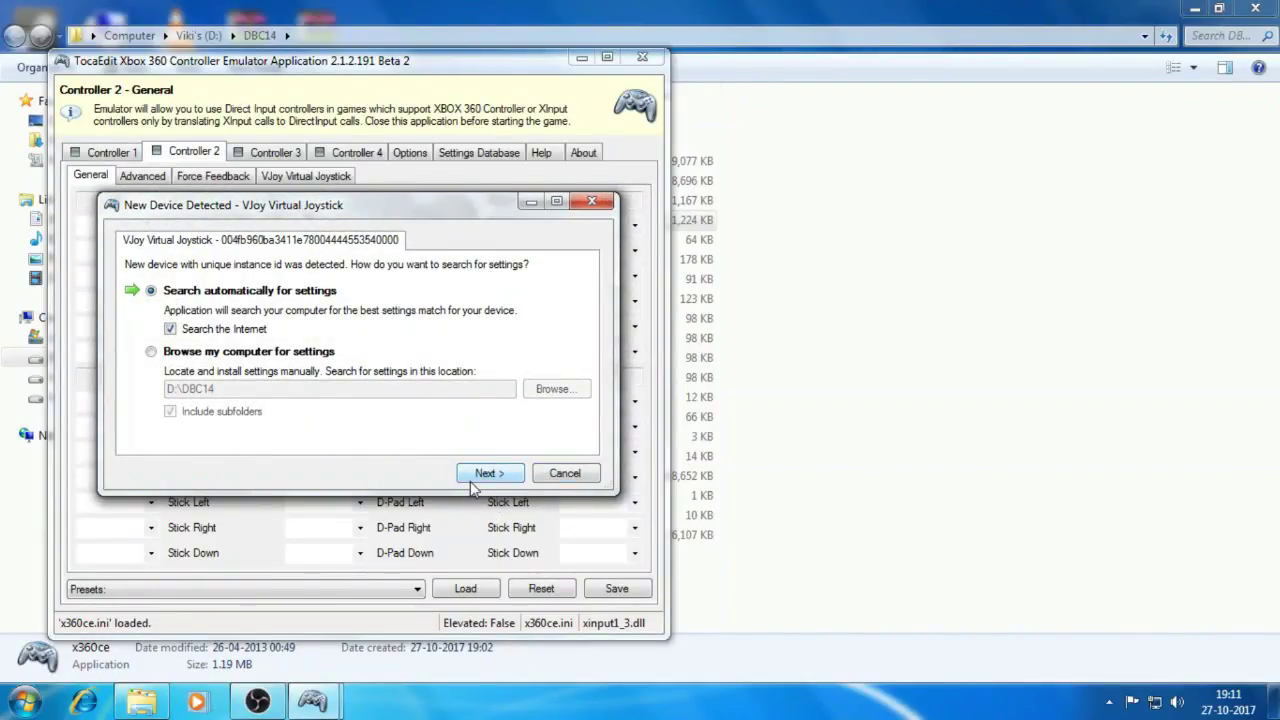
left_click(545, 476)
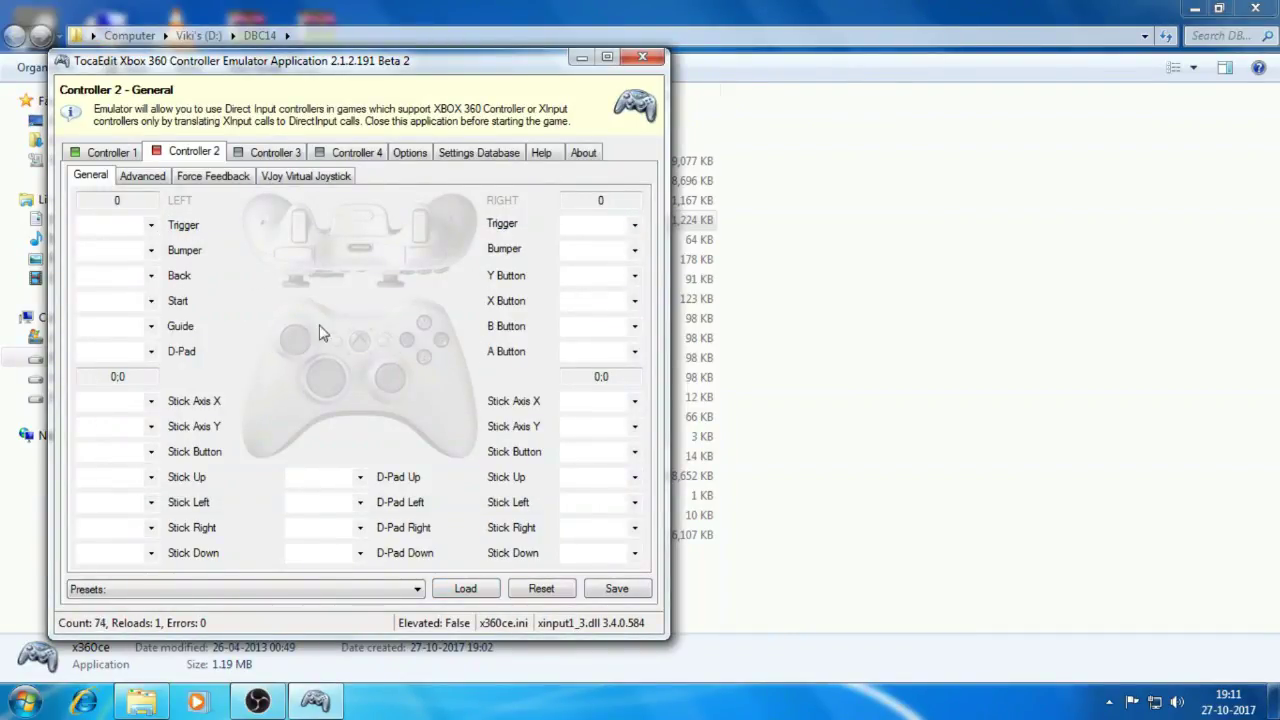
left_click(642, 56)
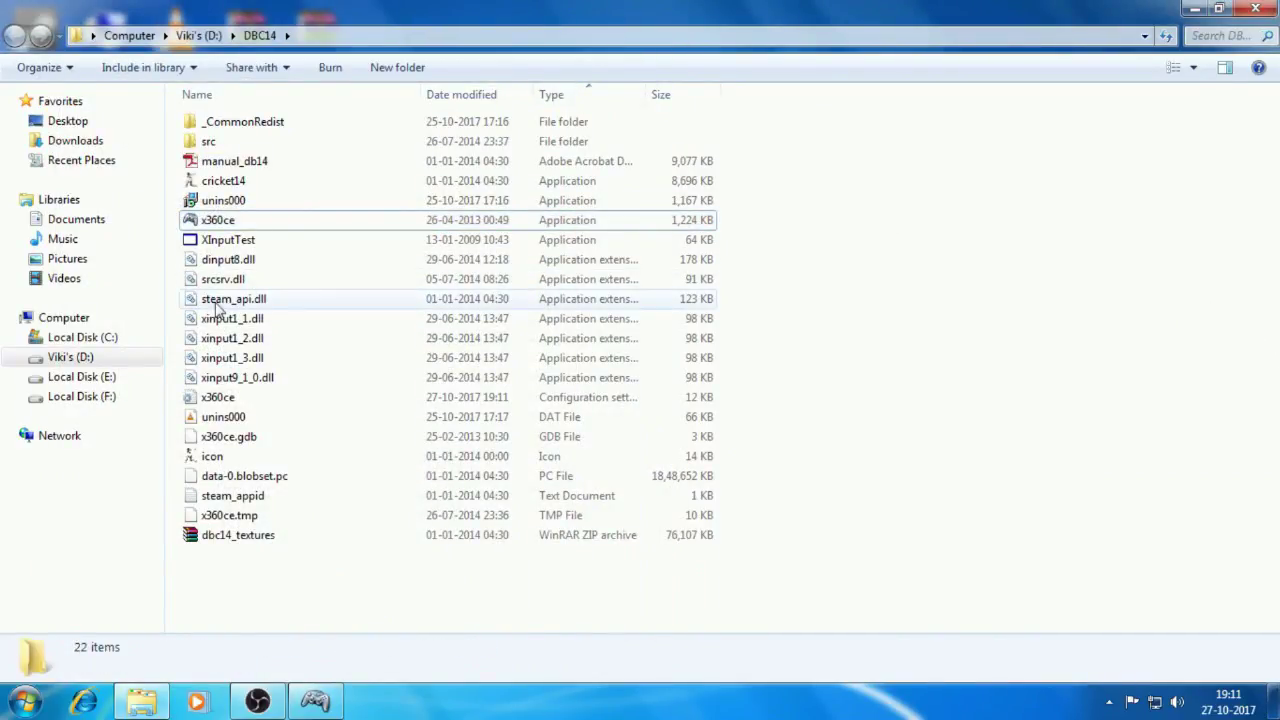
Start Don Bradman Cricket 14 from cricket14 in the D:\DBC14 folder
mouse_move(318, 704)
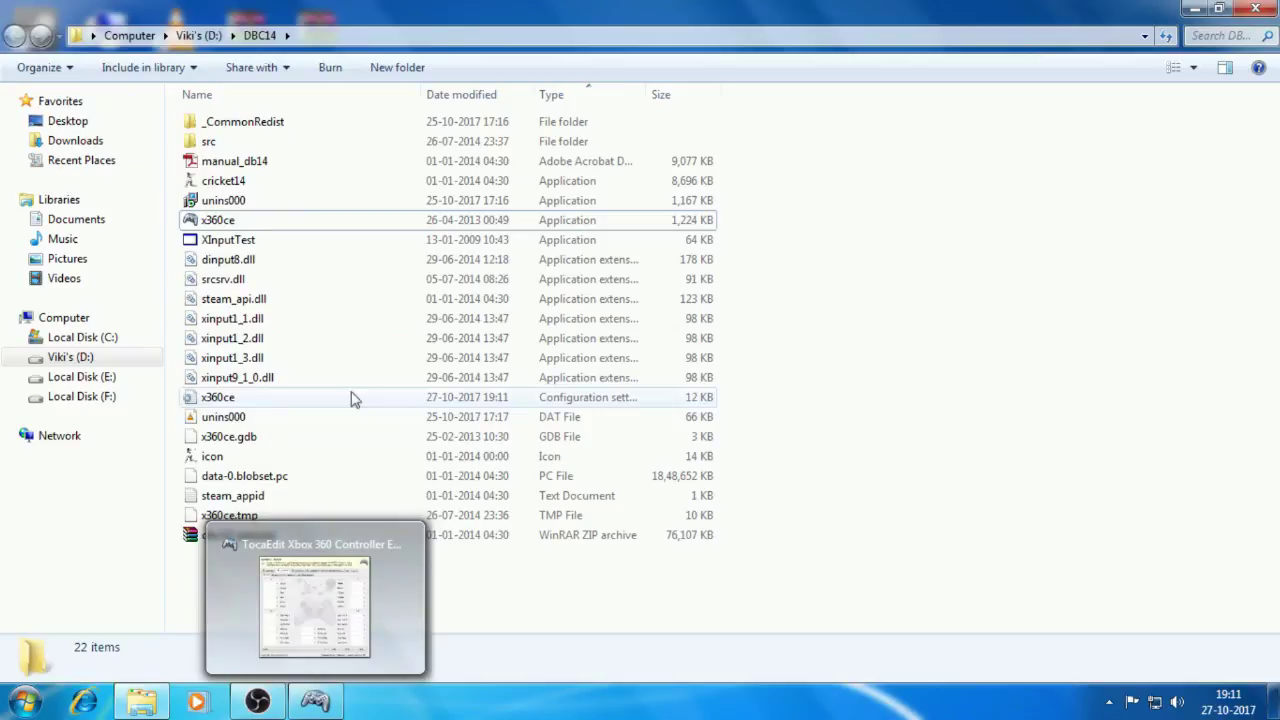
double_click(316, 219)
double_click(260, 181)
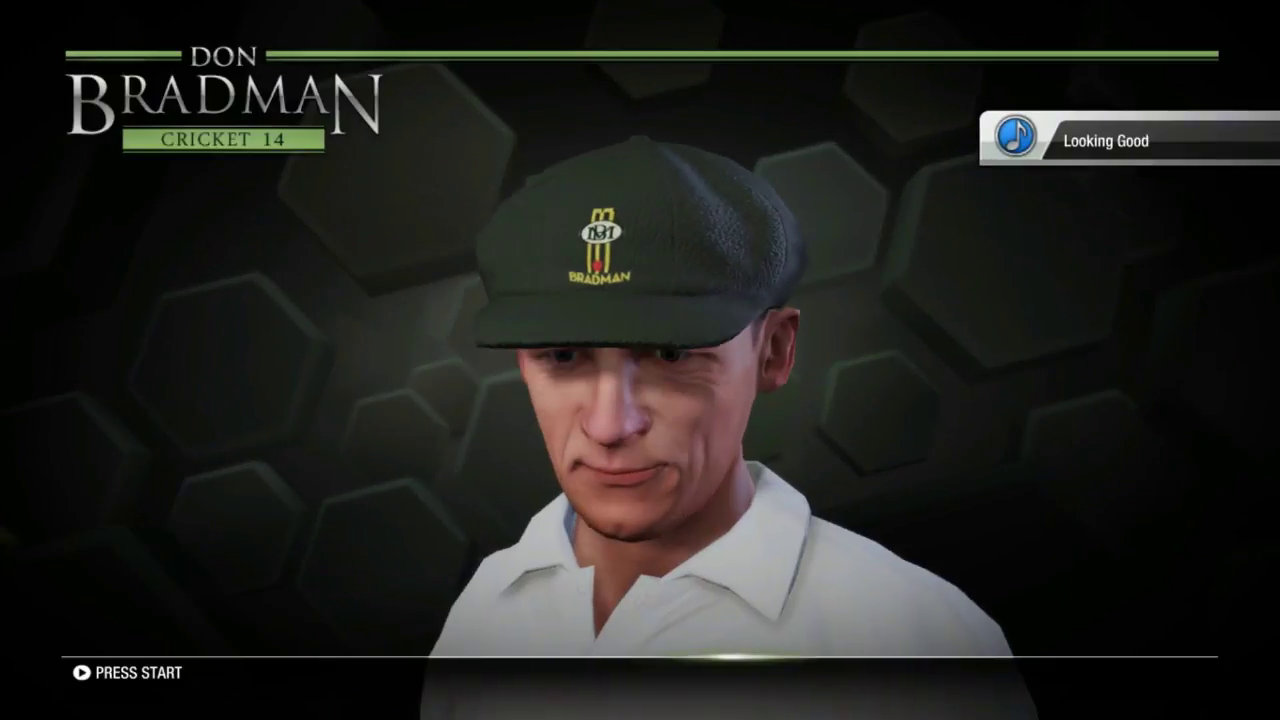
Go from the title screen through Casual > Continue, load the FIVE 5: AUS VS ENG save and mark ready
key("Return")
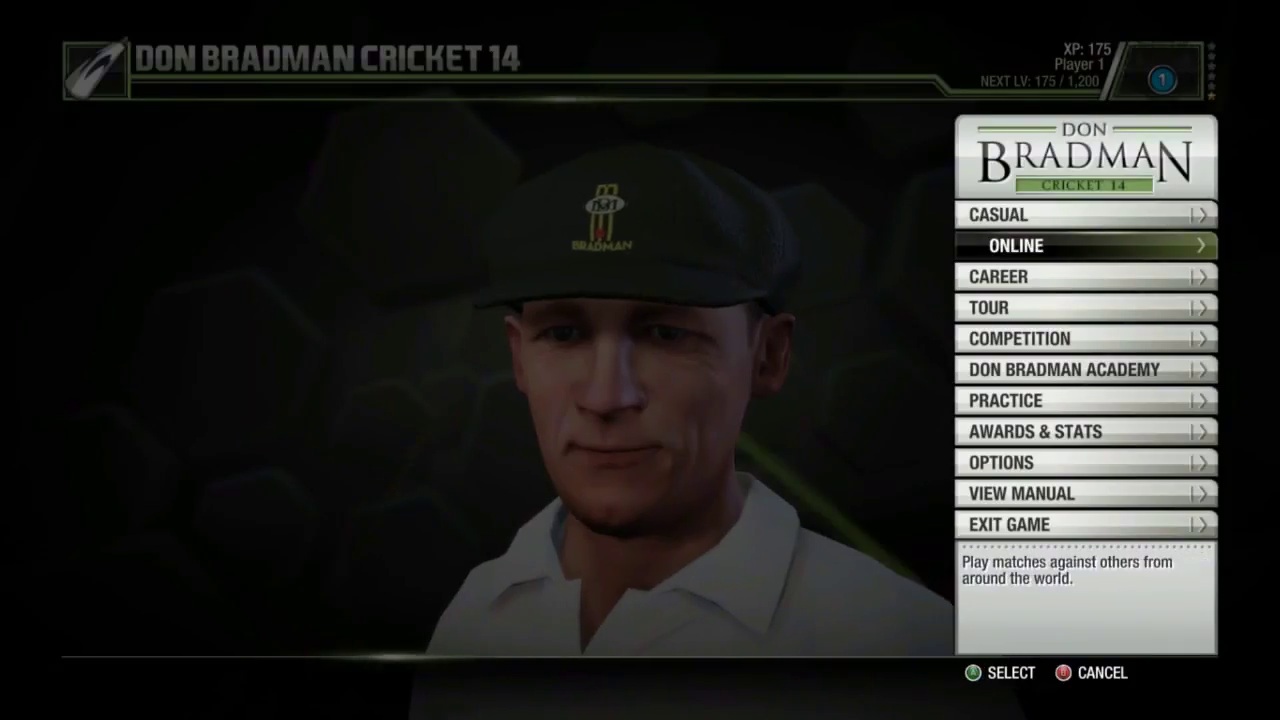
key("Return")
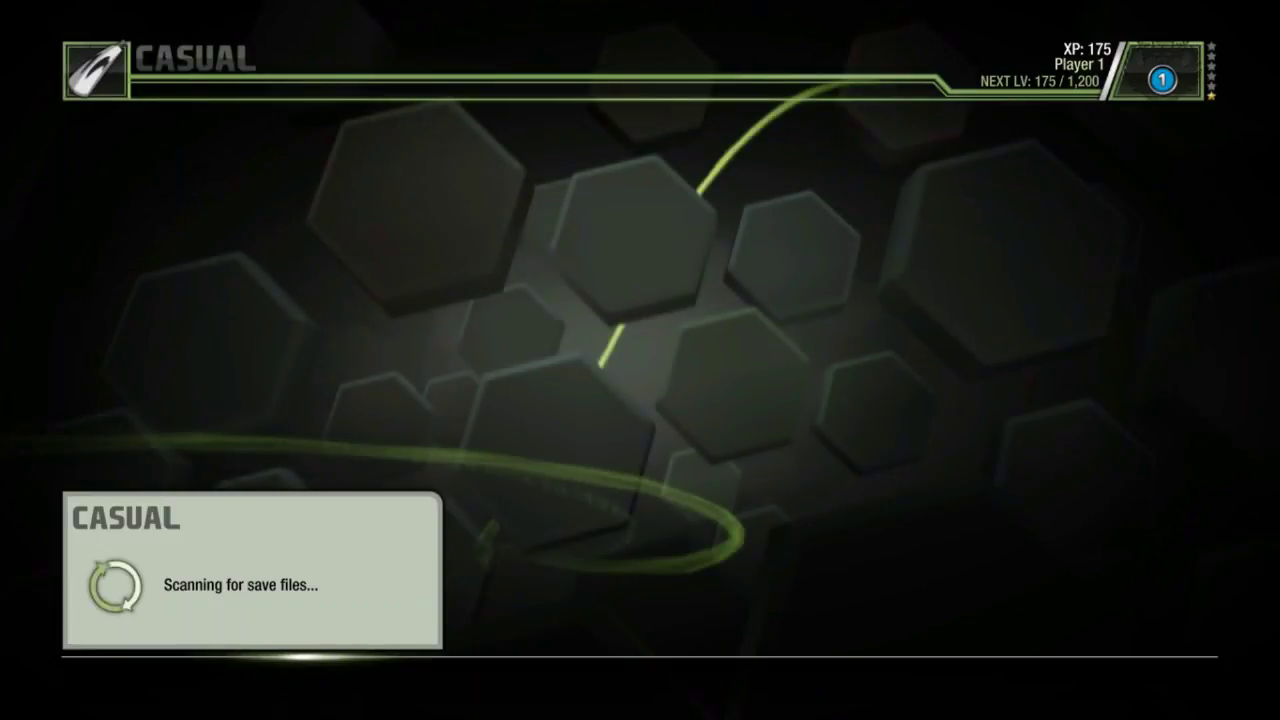
key("Return")
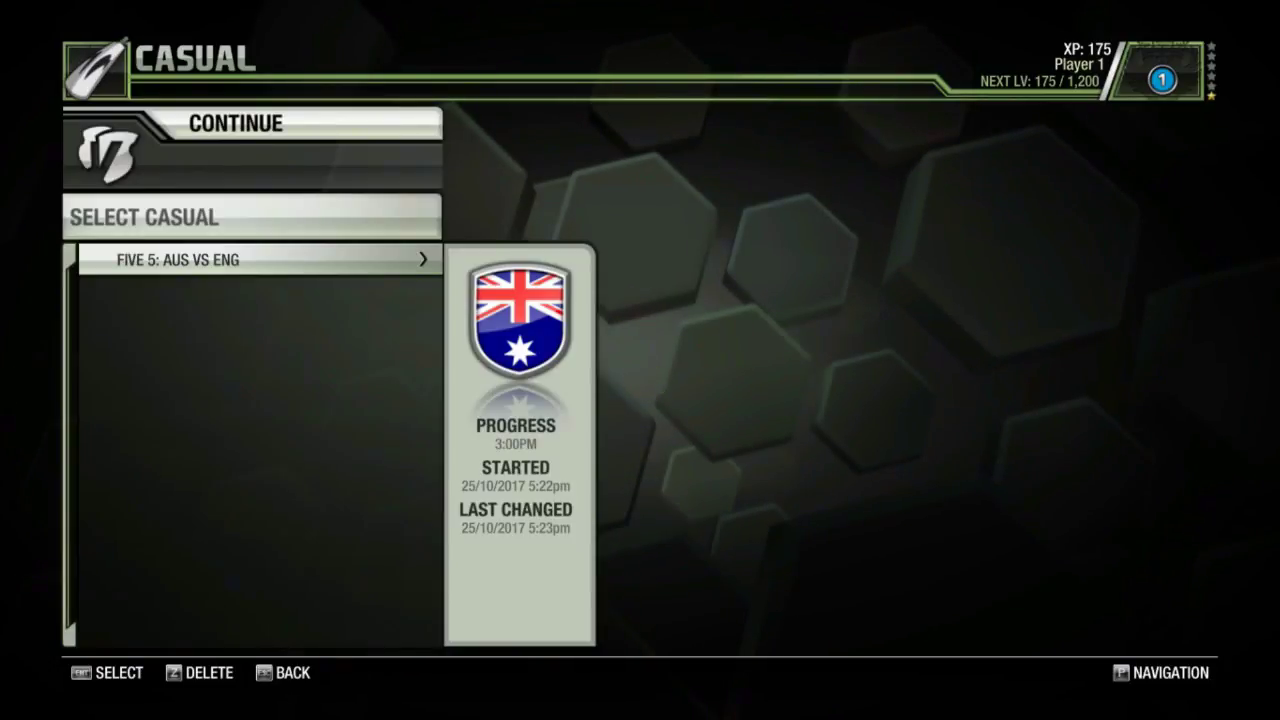
key("Return")
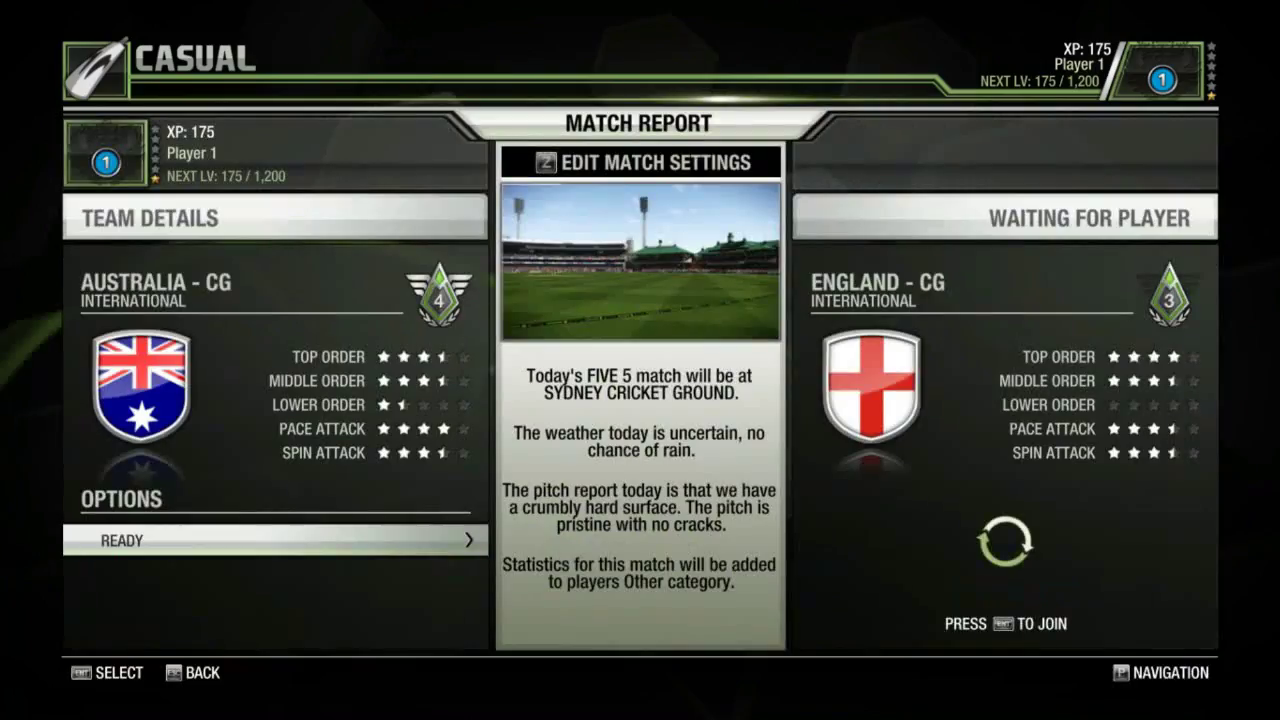
key("Return")
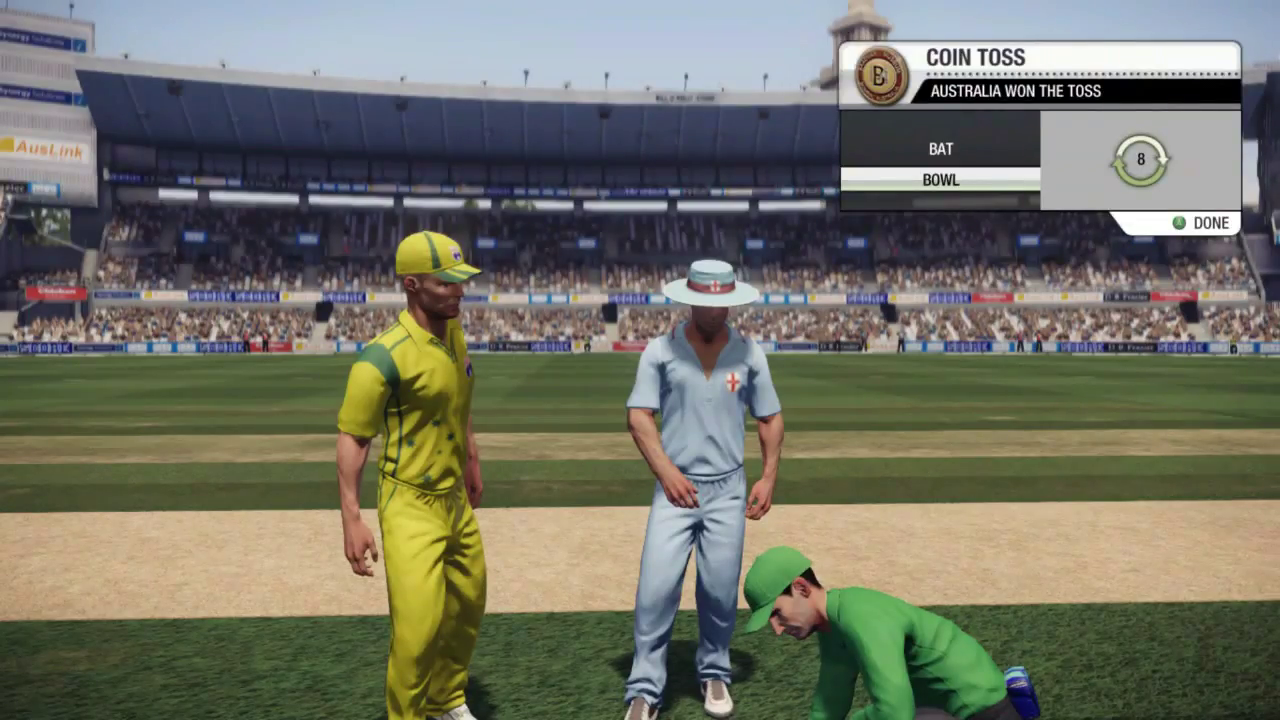
Accept Australia's bat-or-bowl choice on the Coin Toss panel
key("Return")
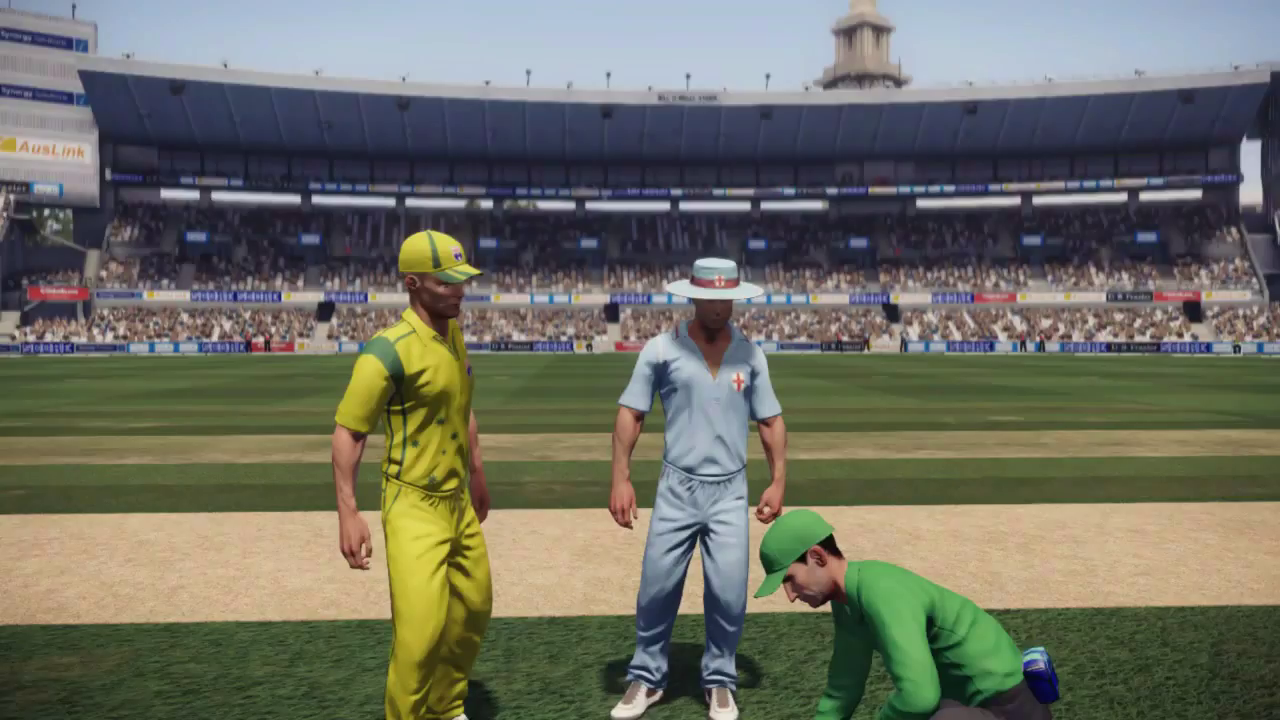